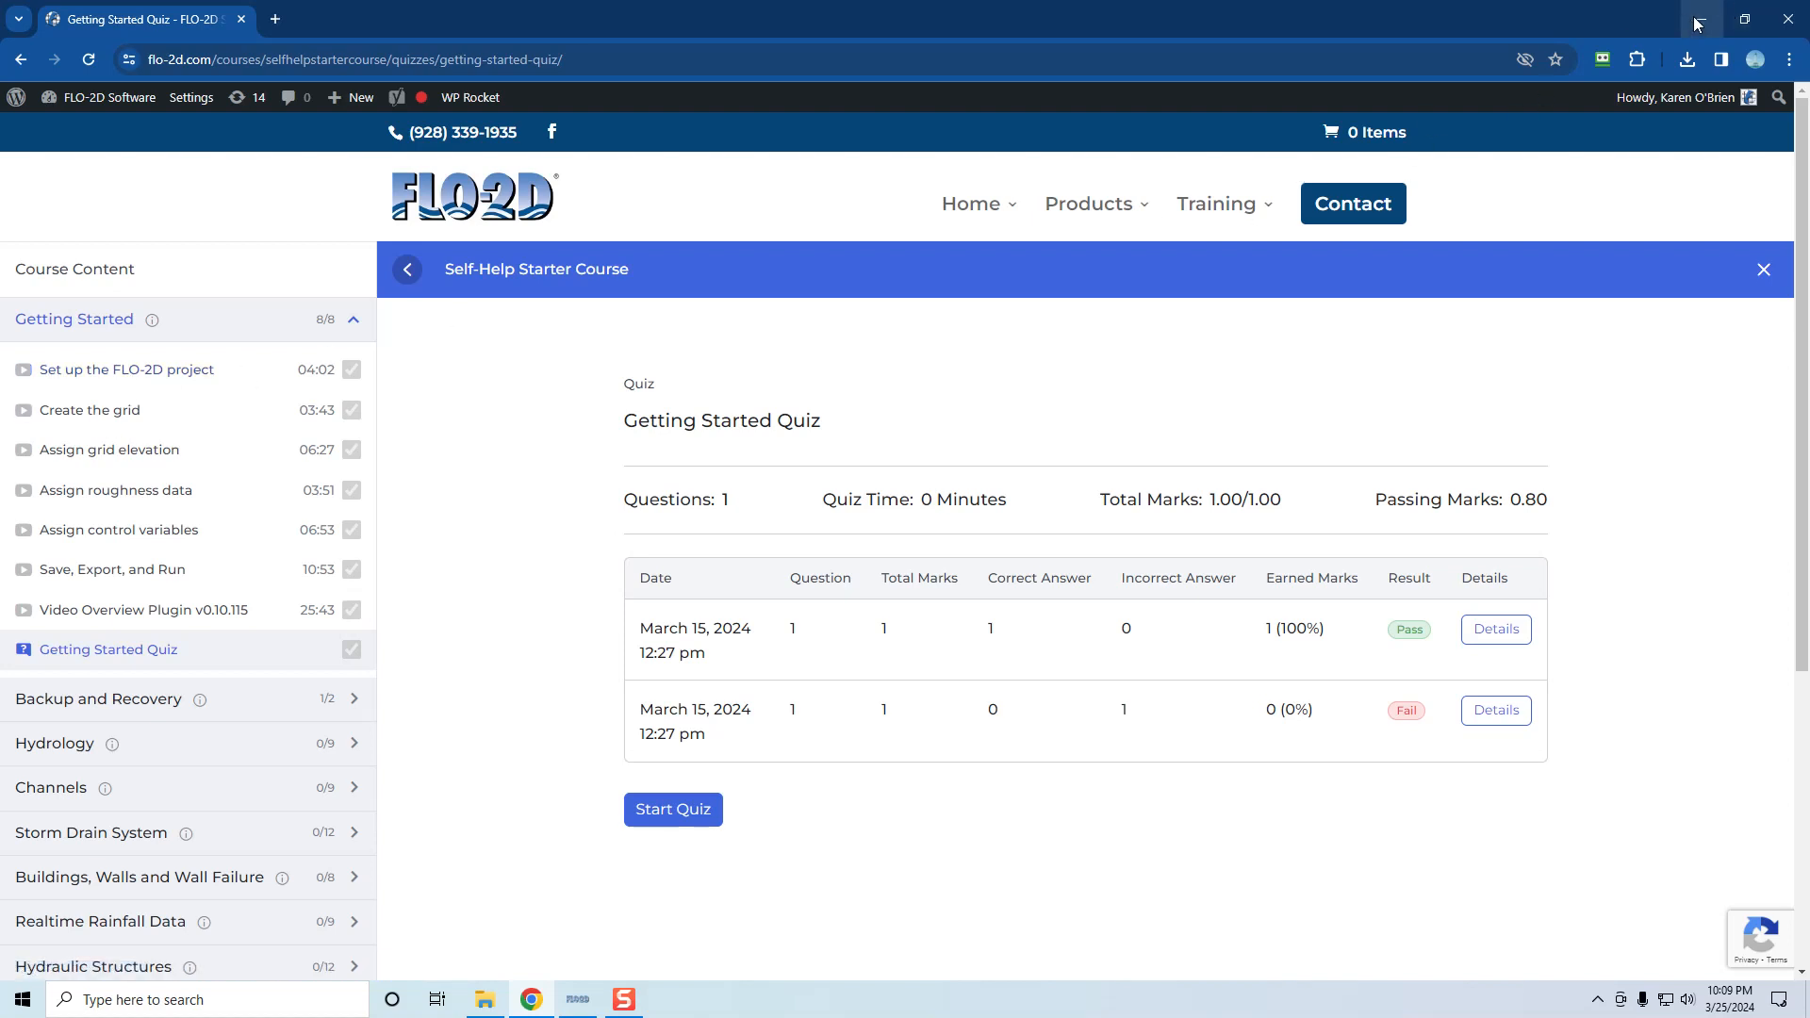
Minimize the Chrome quiz page and show This PC's drives in File Explorer
{"action": "left_click", "coordinate": [1701, 19]}
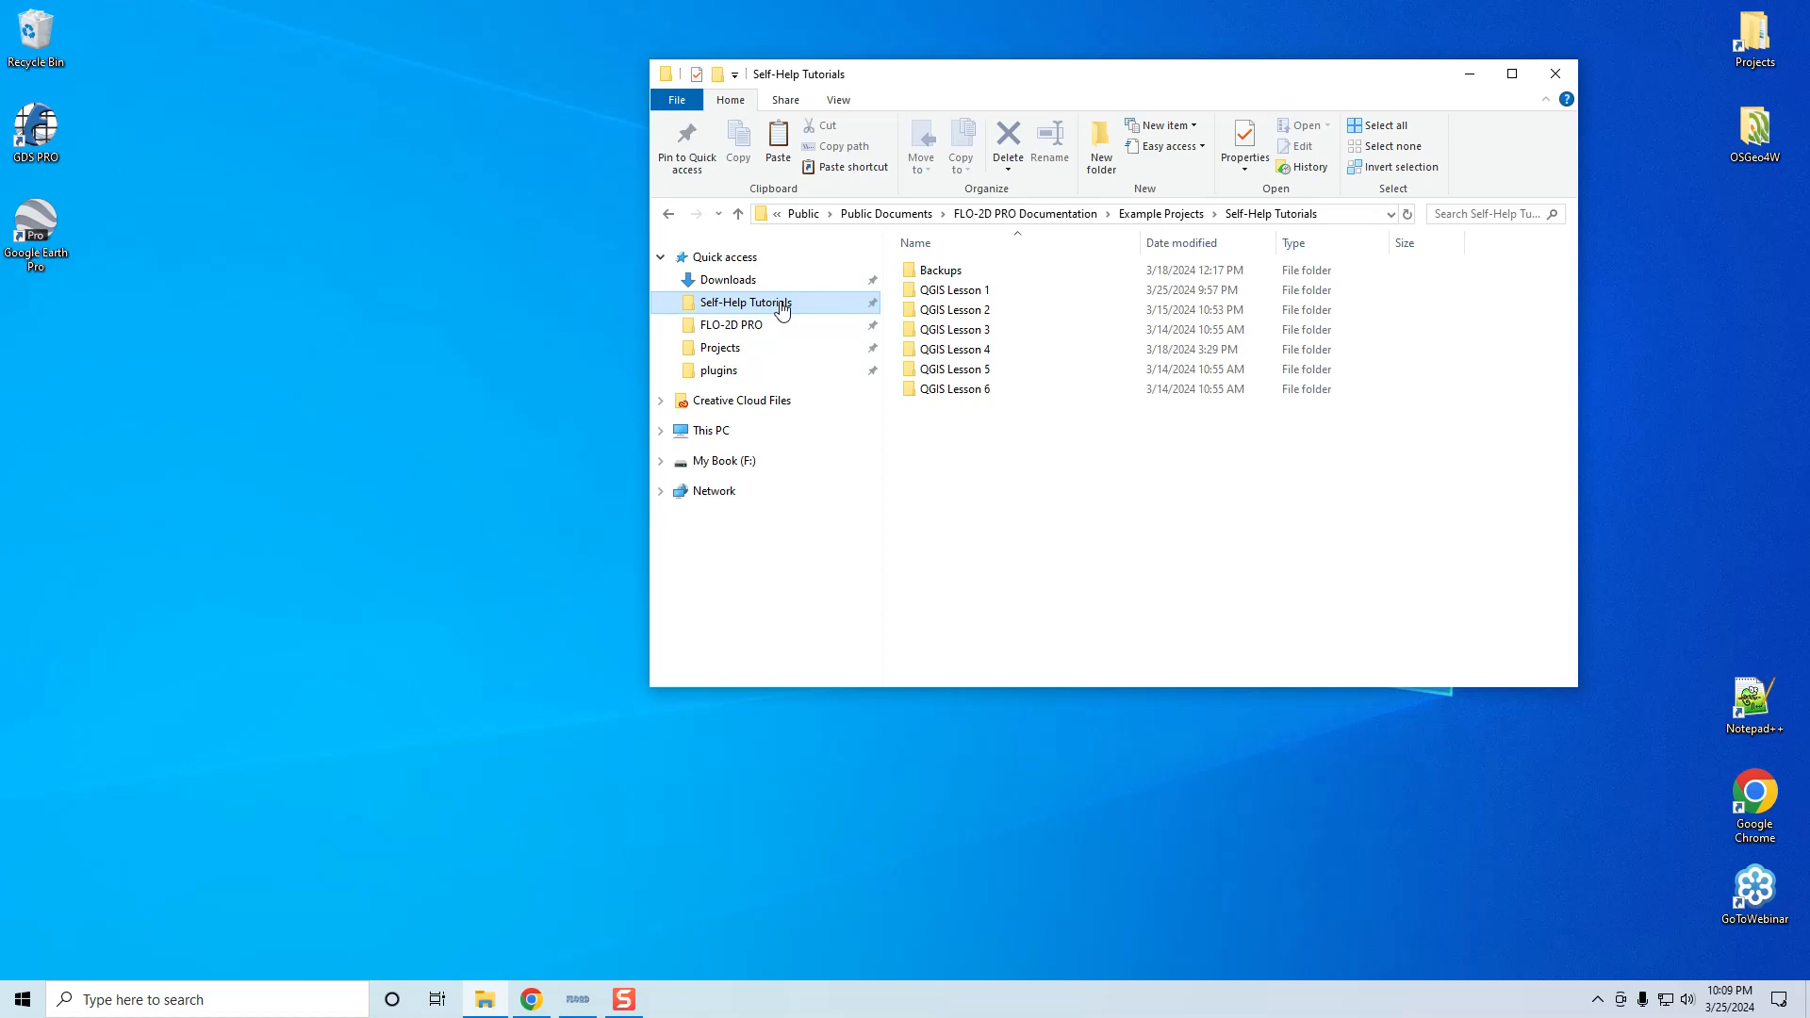
{"action": "left_click", "coordinate": [726, 435]}
Go from Local Disk (C:) through Users, Public and Public Documents to FLO-2D PRO Documentation > Example Projects
{"action": "double_click", "coordinate": [1003, 524]}
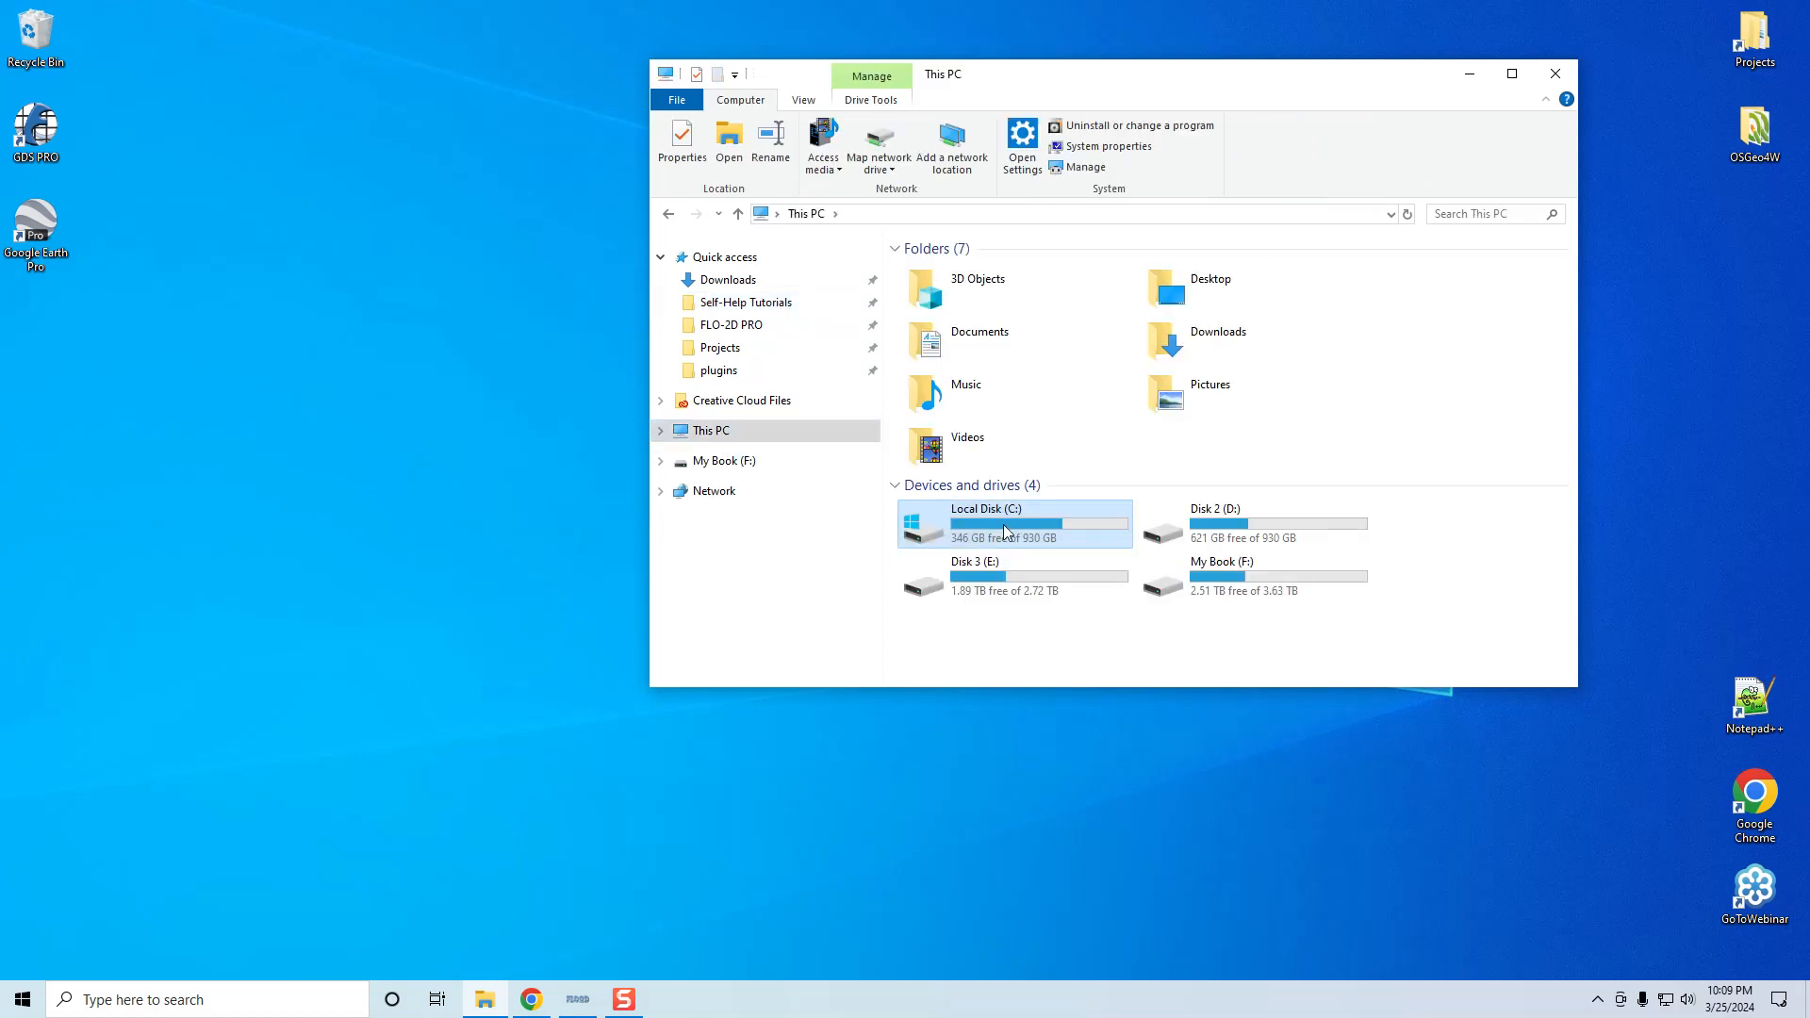
{"action": "double_click", "coordinate": [945, 489]}
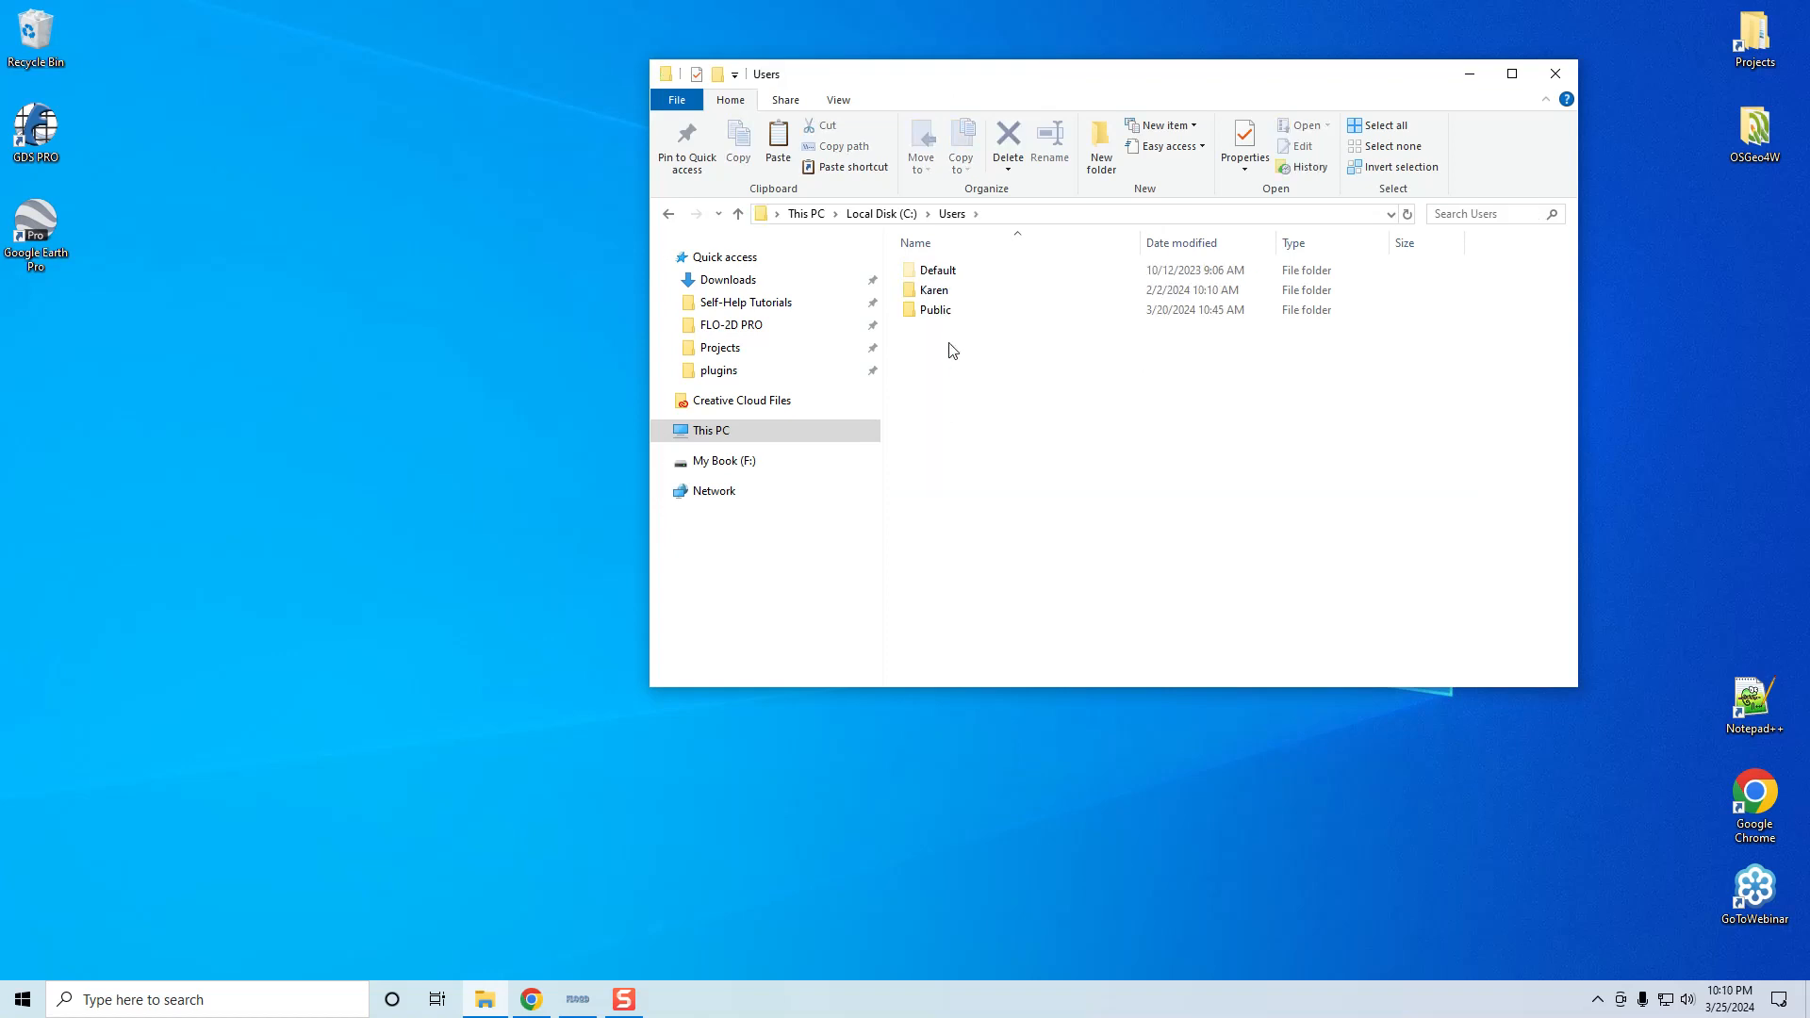
{"action": "double_click", "coordinate": [943, 316]}
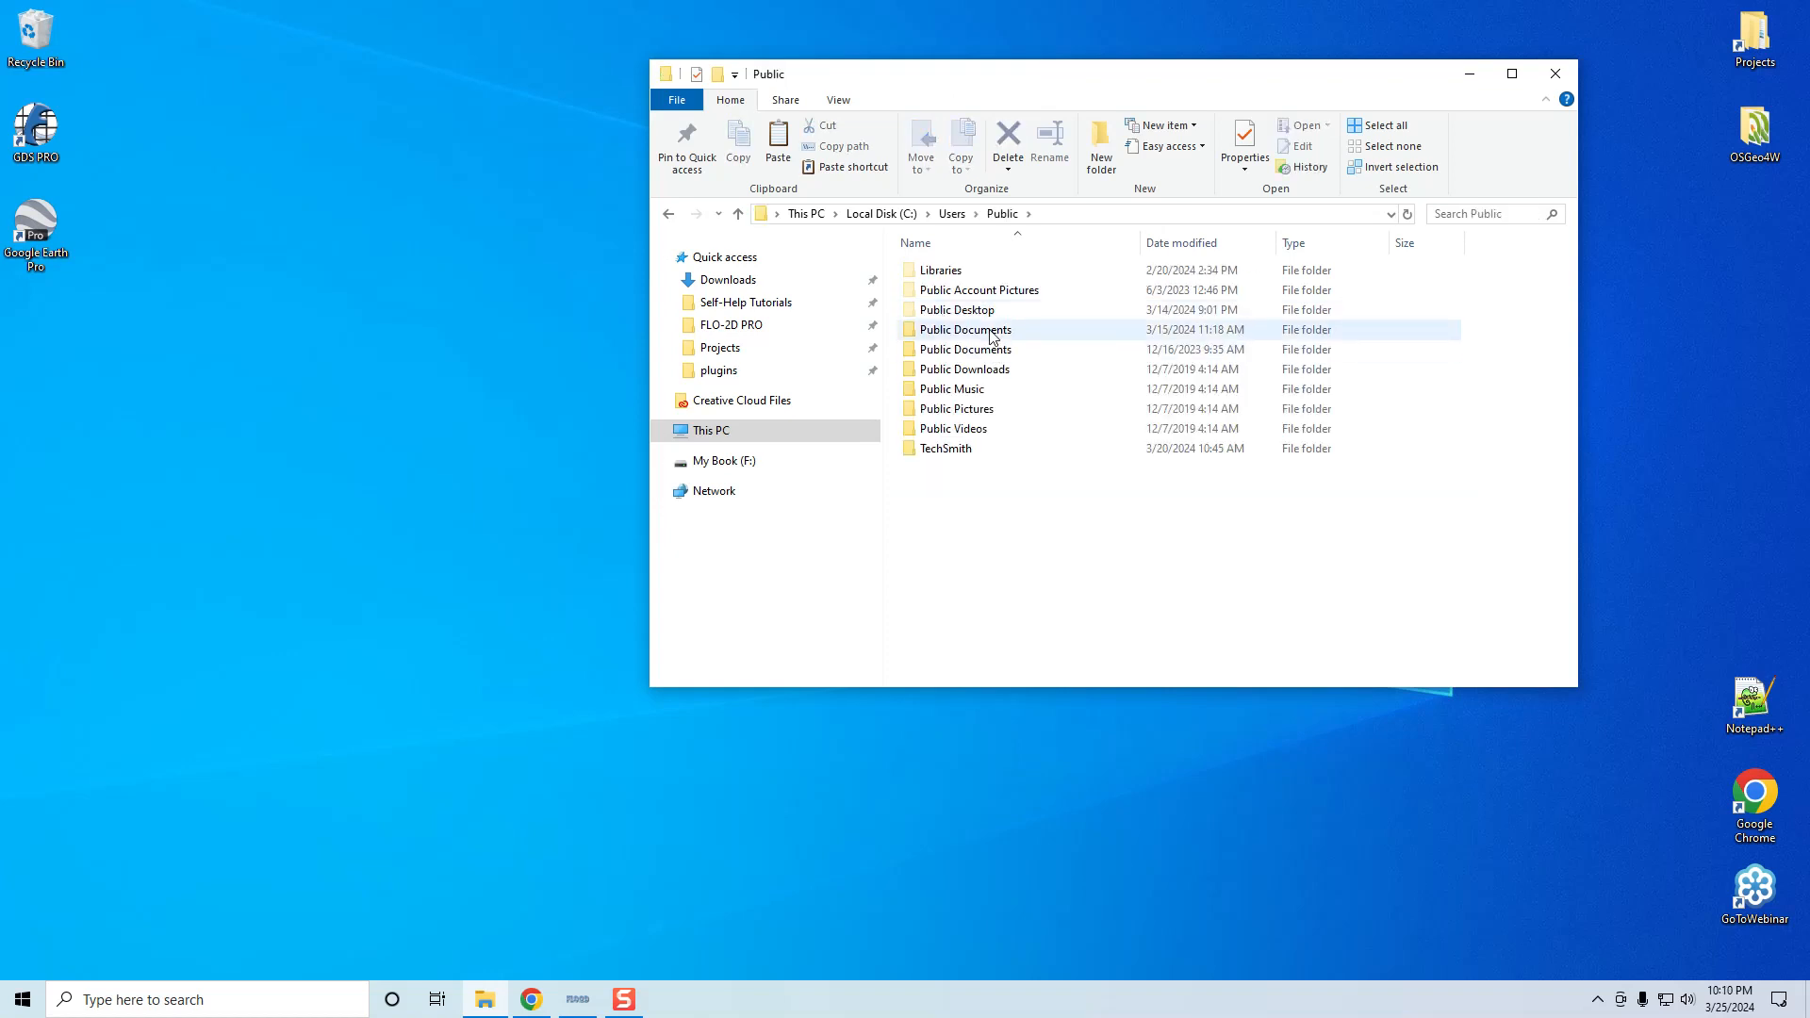
{"action": "double_click", "coordinate": [991, 335]}
{"action": "double_click", "coordinate": [983, 294]}
{"action": "double_click", "coordinate": [985, 271]}
Pin the Self-Help Tutorials folder to Quick access
{"action": "left_click", "coordinate": [996, 334]}
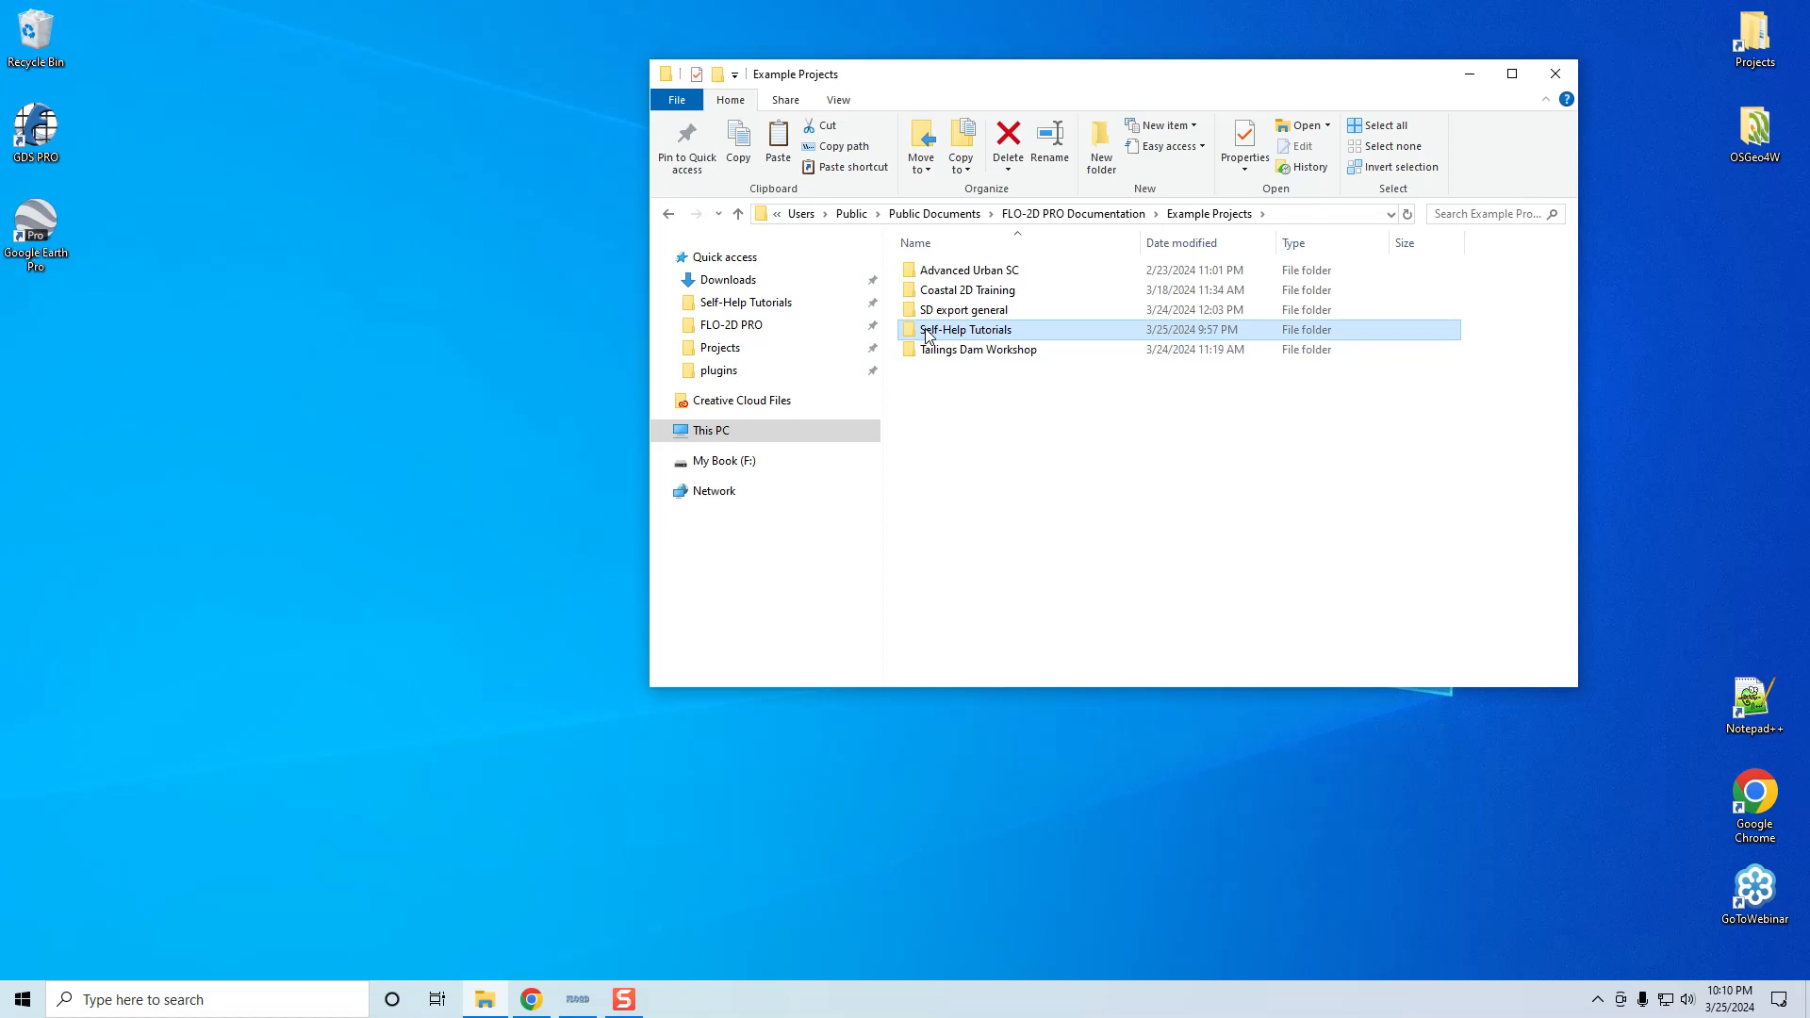
{"action": "mouse_move", "coordinate": [927, 337]}
{"action": "left_mouse_down"}
{"action": "mouse_move", "coordinate": [803, 295]}
{"action": "mouse_move", "coordinate": [953, 337]}
{"action": "left_mouse_up"}
{"action": "right_click", "coordinate": [964, 335]}
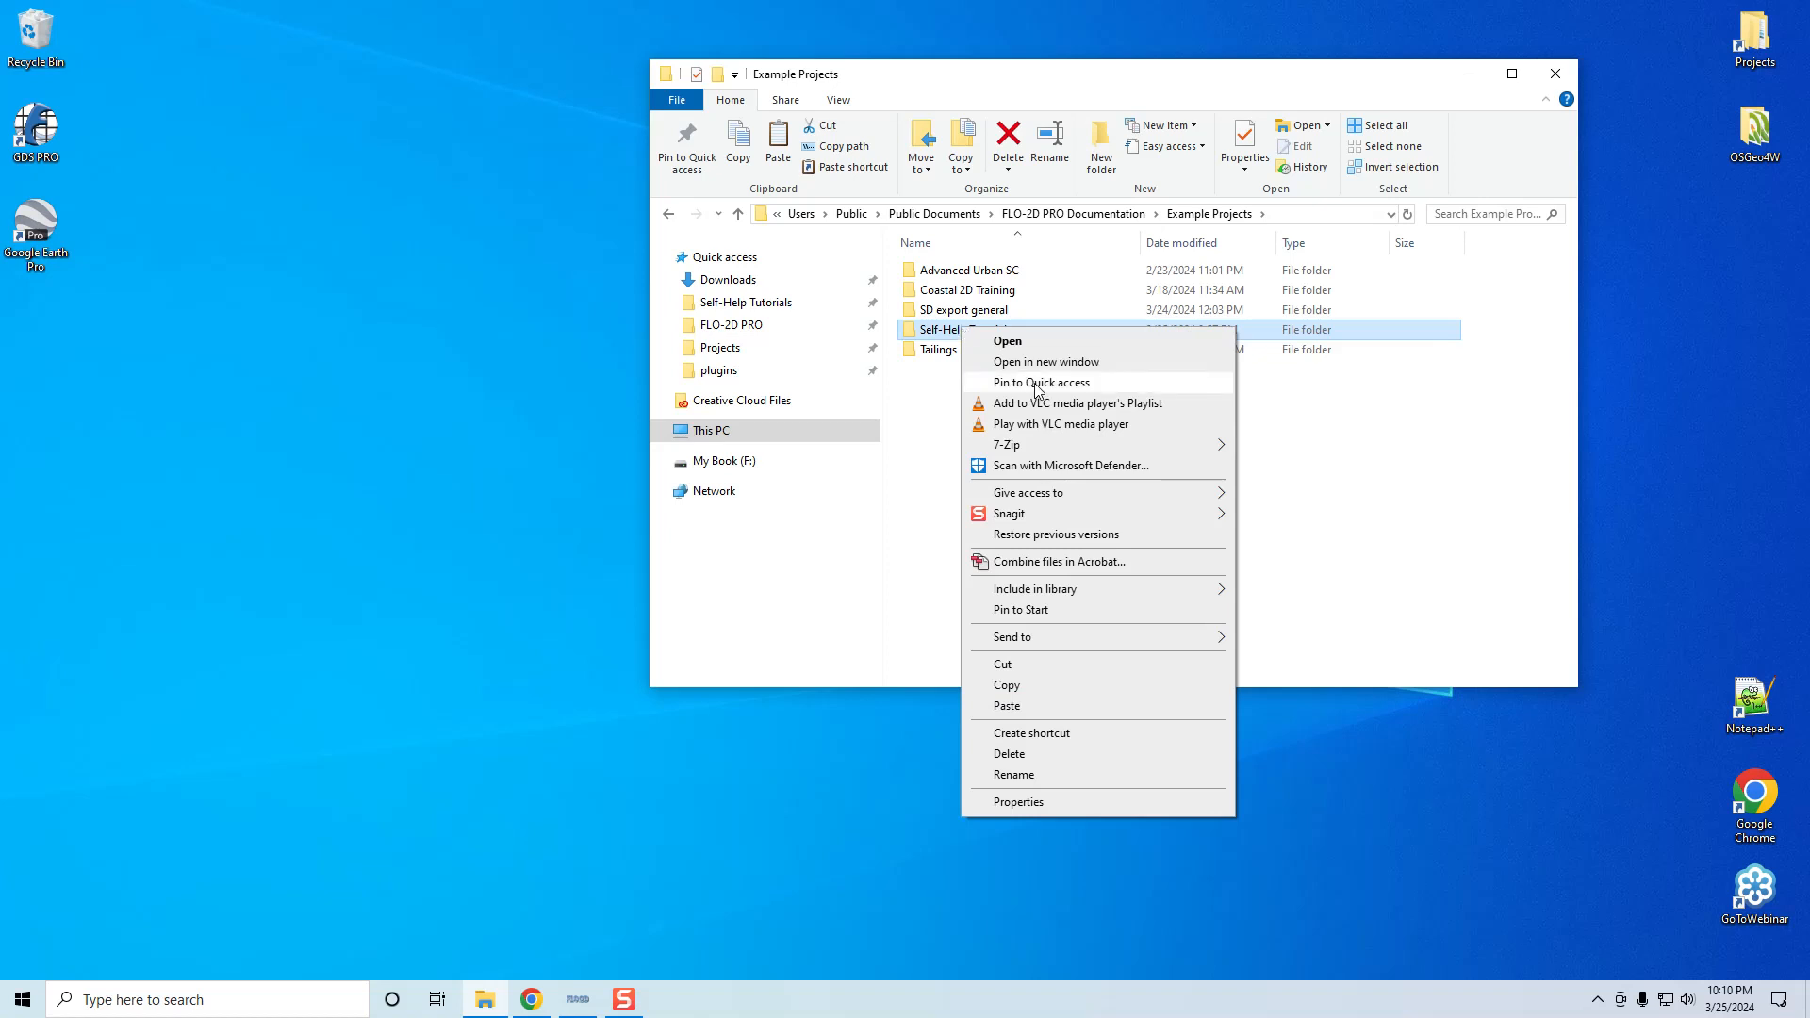
{"action": "left_click", "coordinate": [1337, 514]}
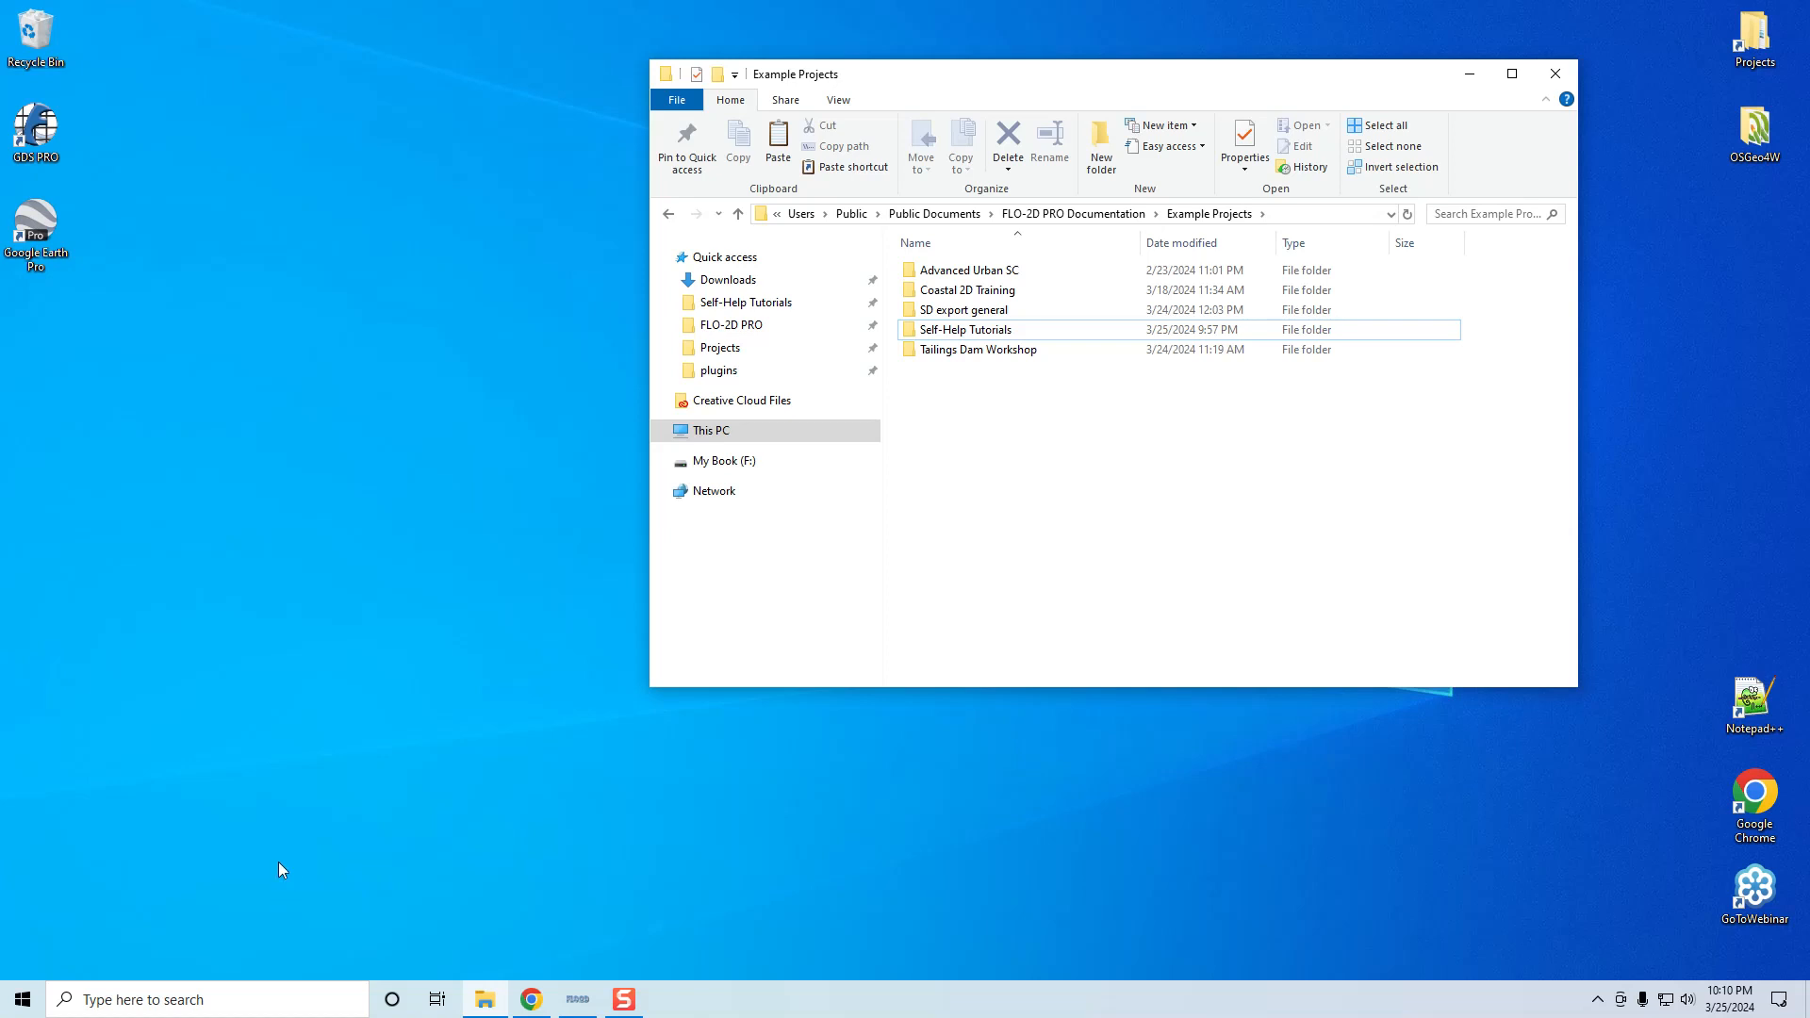
{"action": "left_click", "coordinate": [250, 997]}
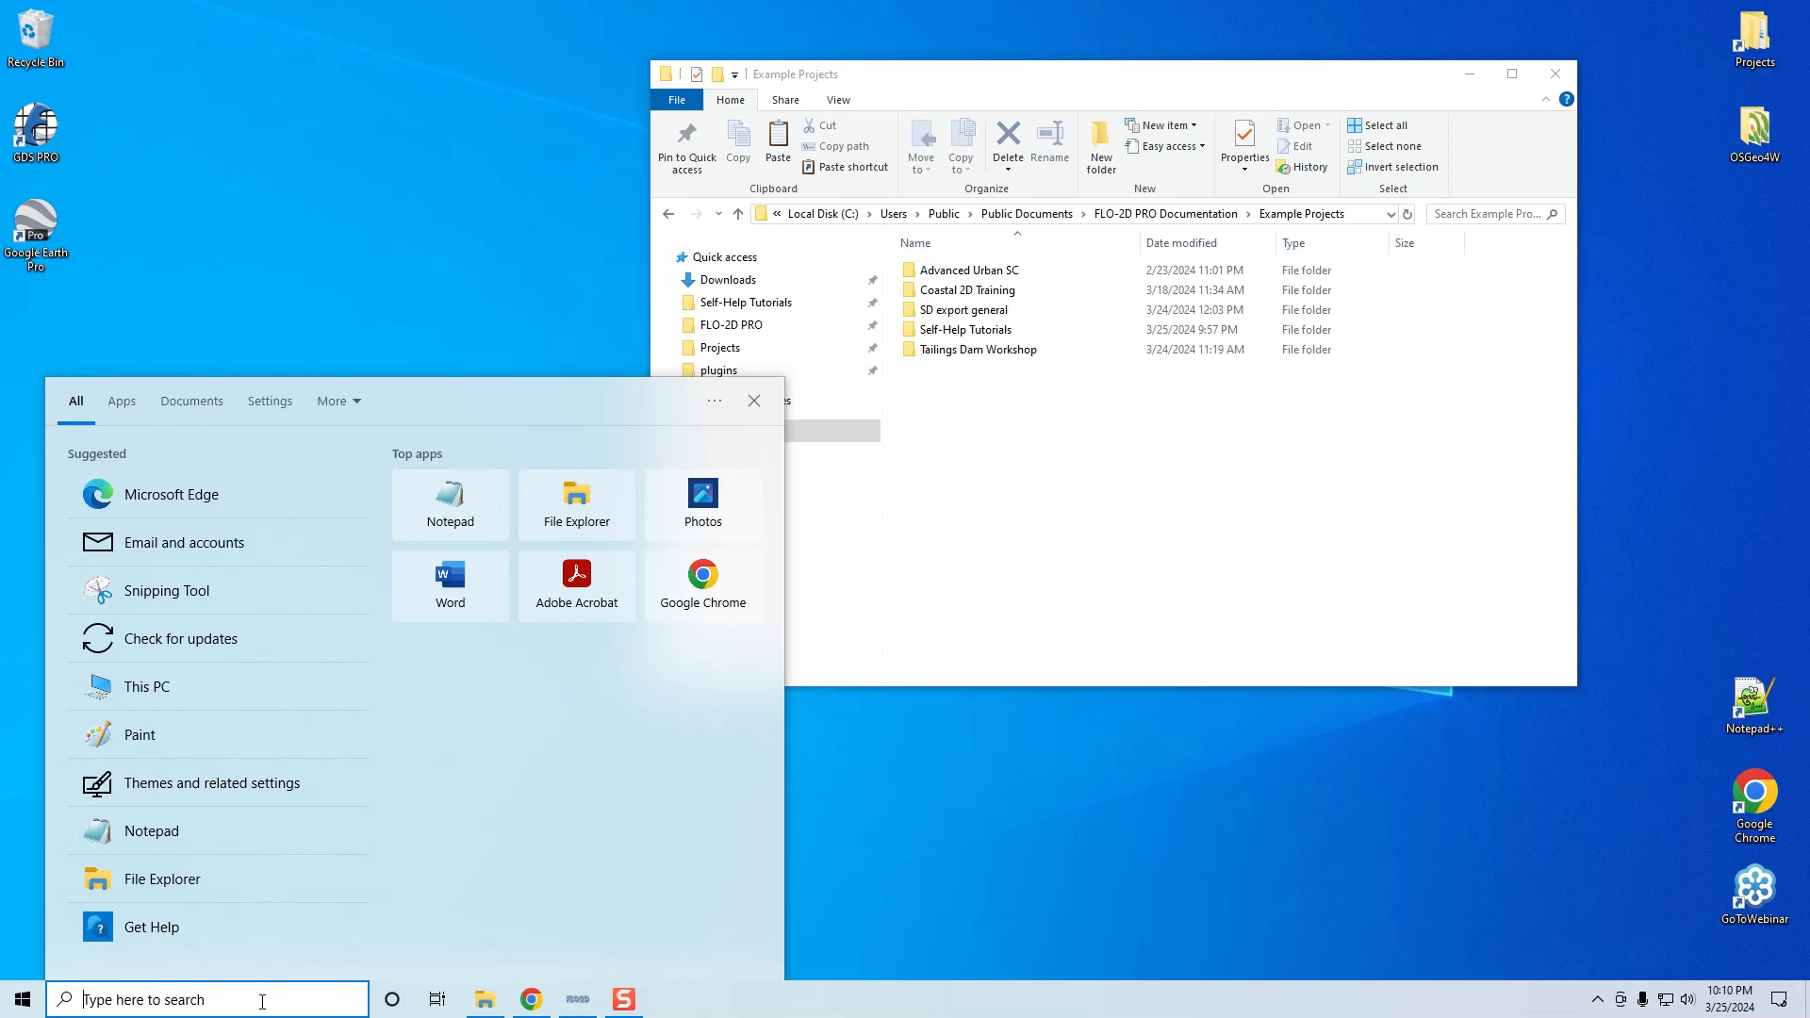
Search Windows for 'qgis' and launch QGIS Desktop 3.28.14
{"action": "type", "text": "qgis"}
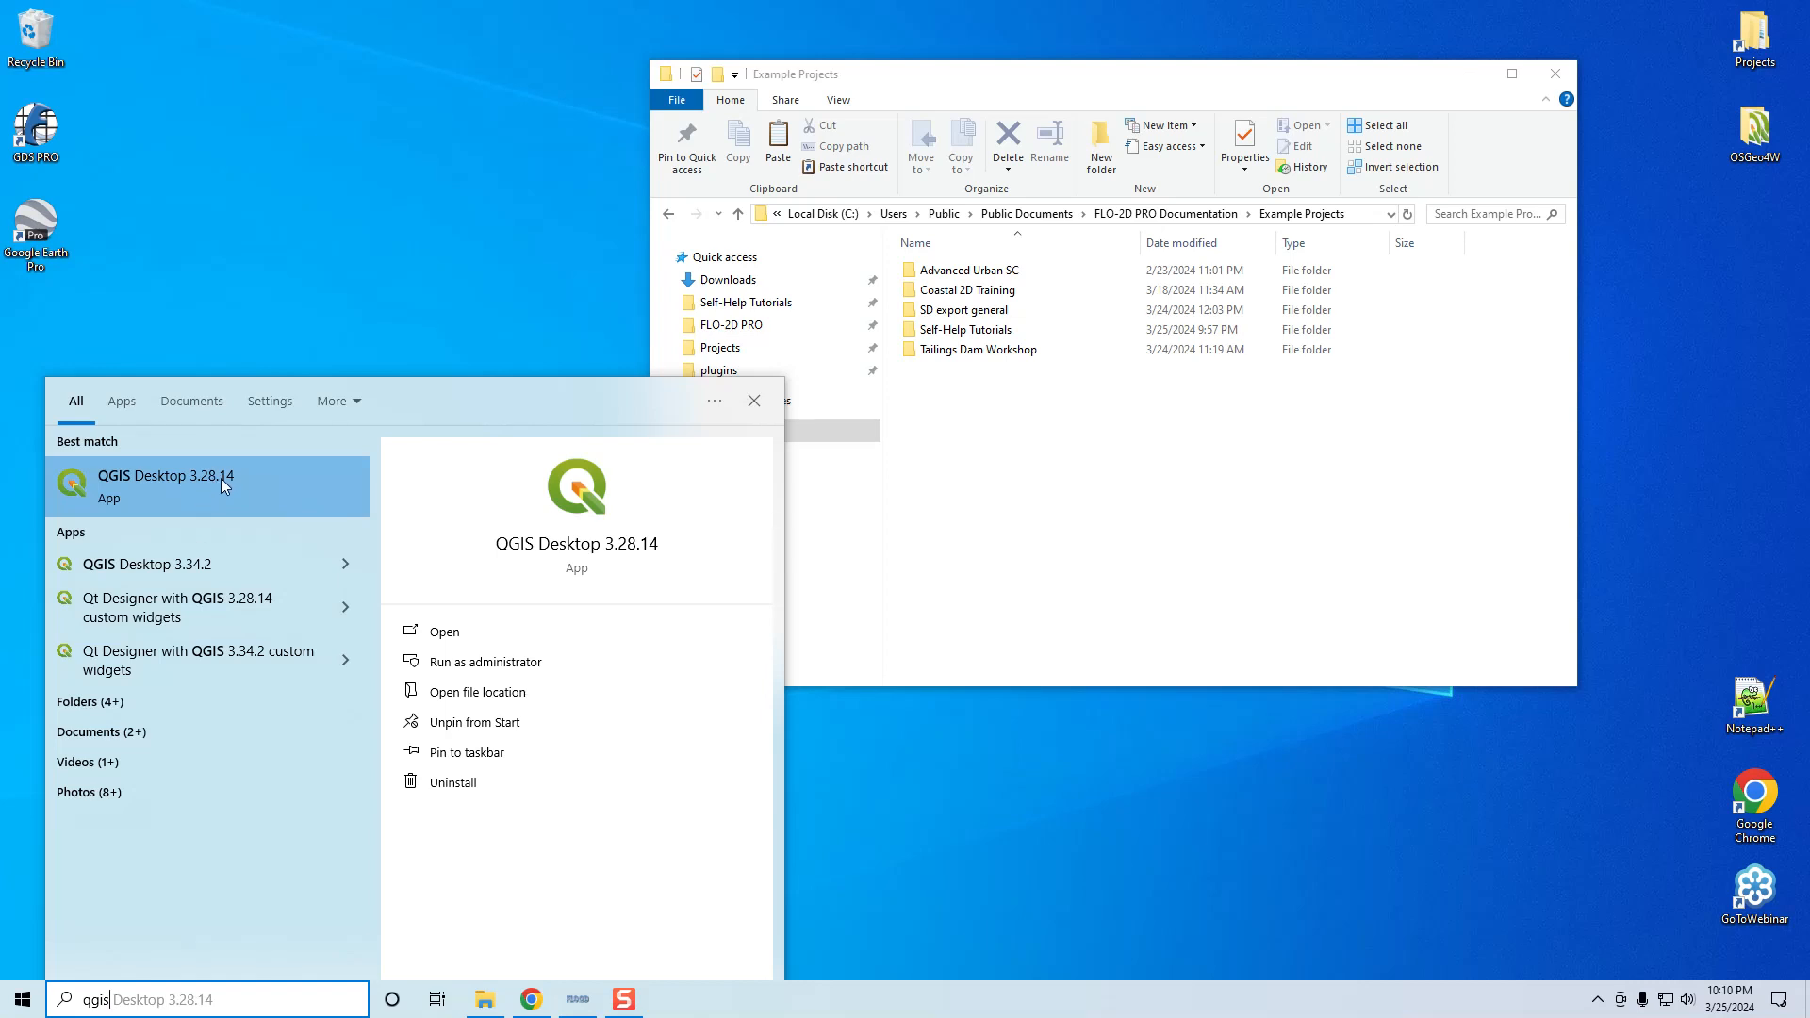
{"action": "left_click", "coordinate": [196, 483]}
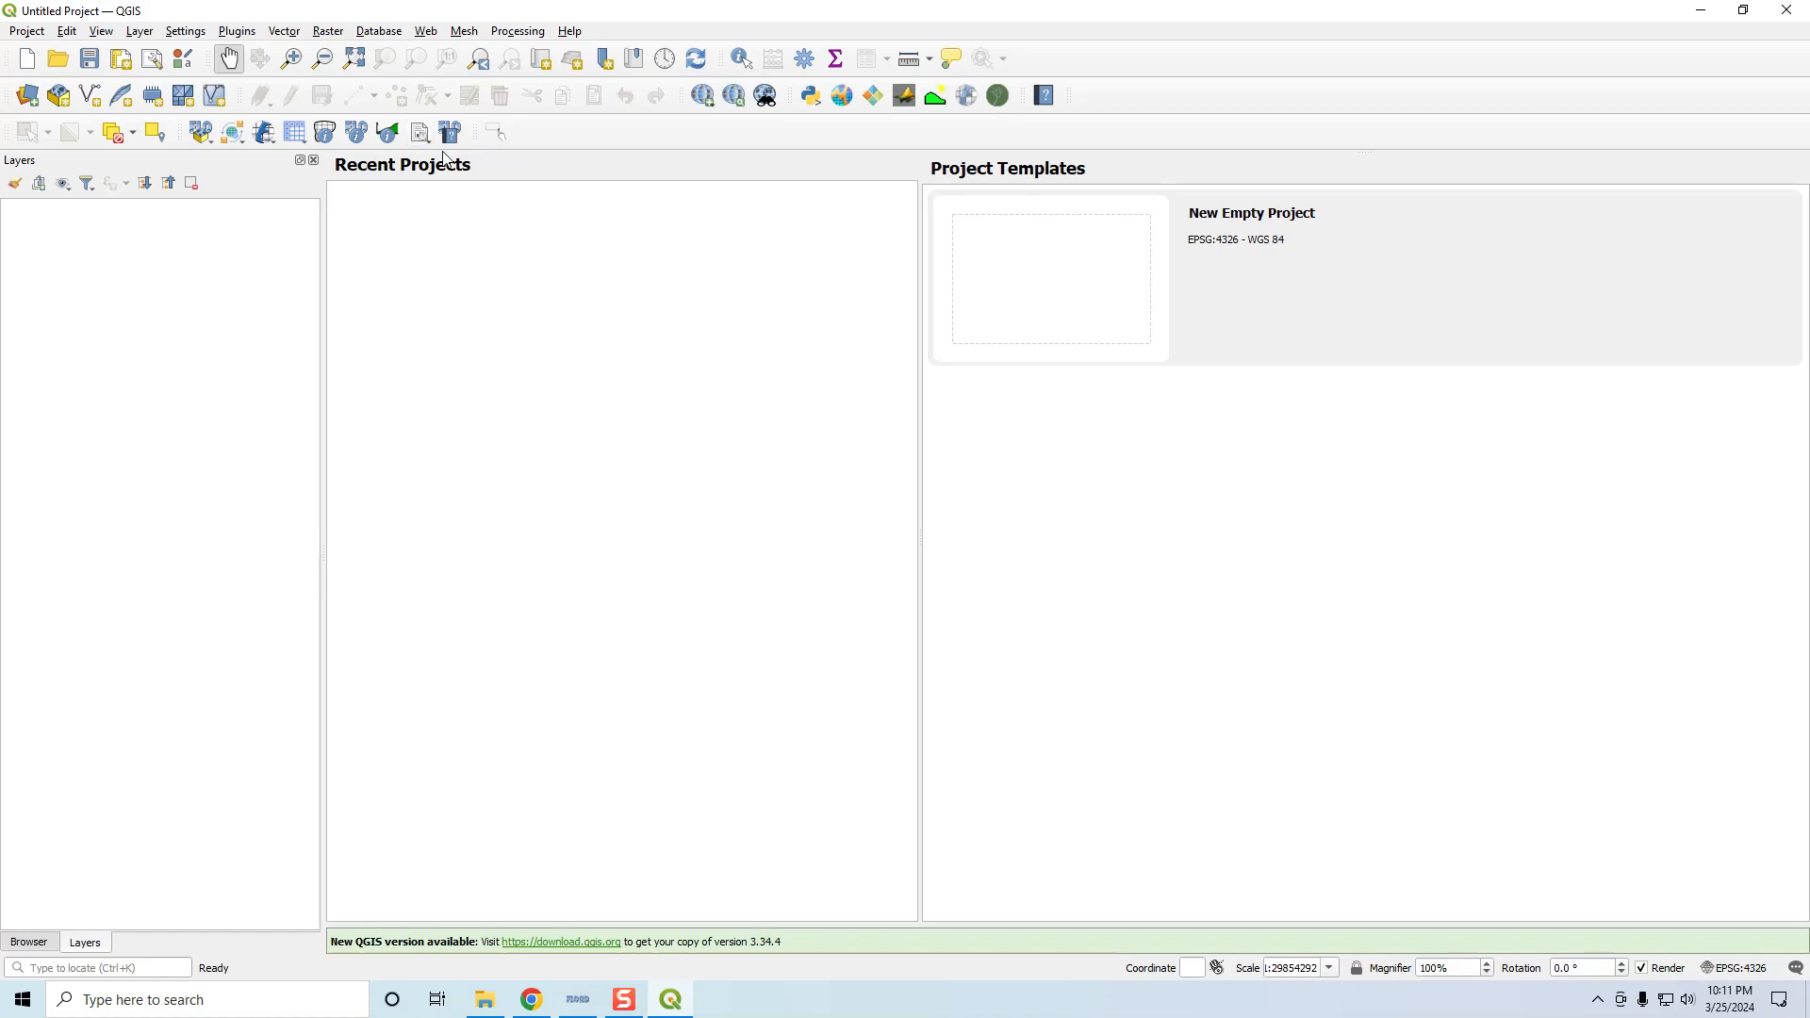
In the plugin manager, browse Install from ZIP to FLO-2D Plugin v1.0.0 Experimental.zip, then cancel
{"action": "left_click", "coordinate": [228, 32]}
{"action": "left_click", "coordinate": [237, 49]}
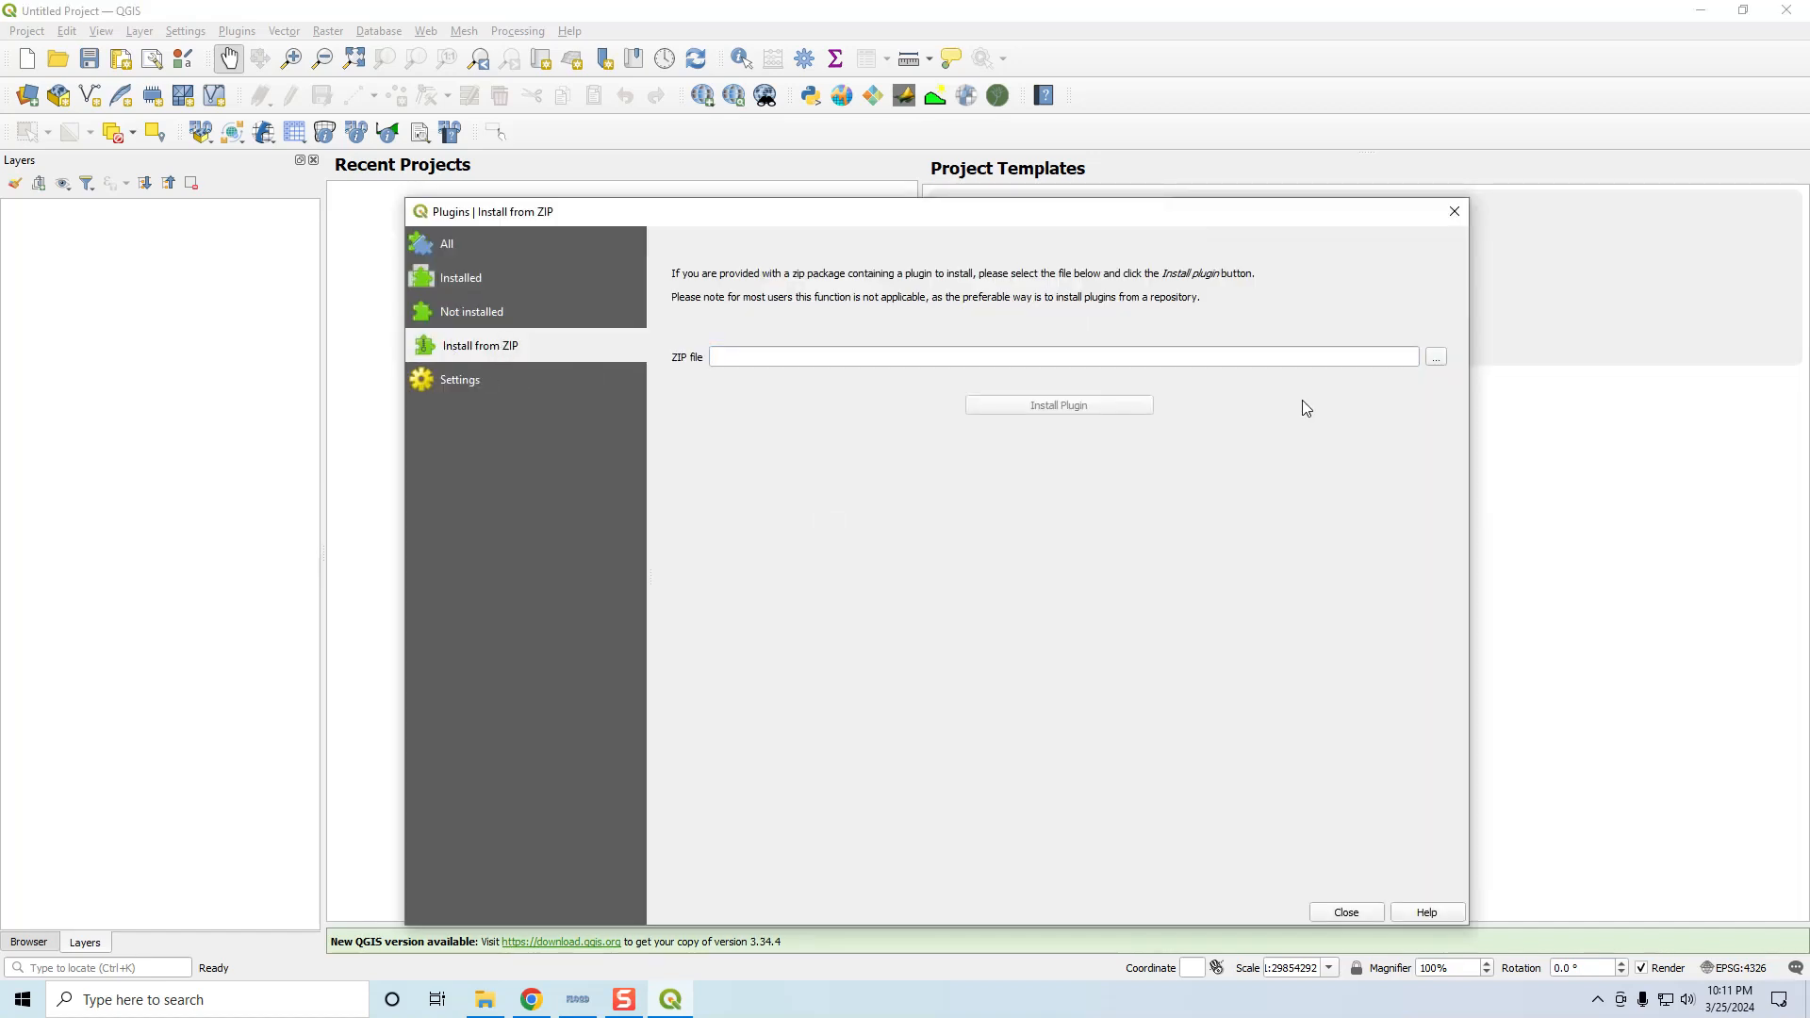
{"action": "left_click", "coordinate": [1434, 358]}
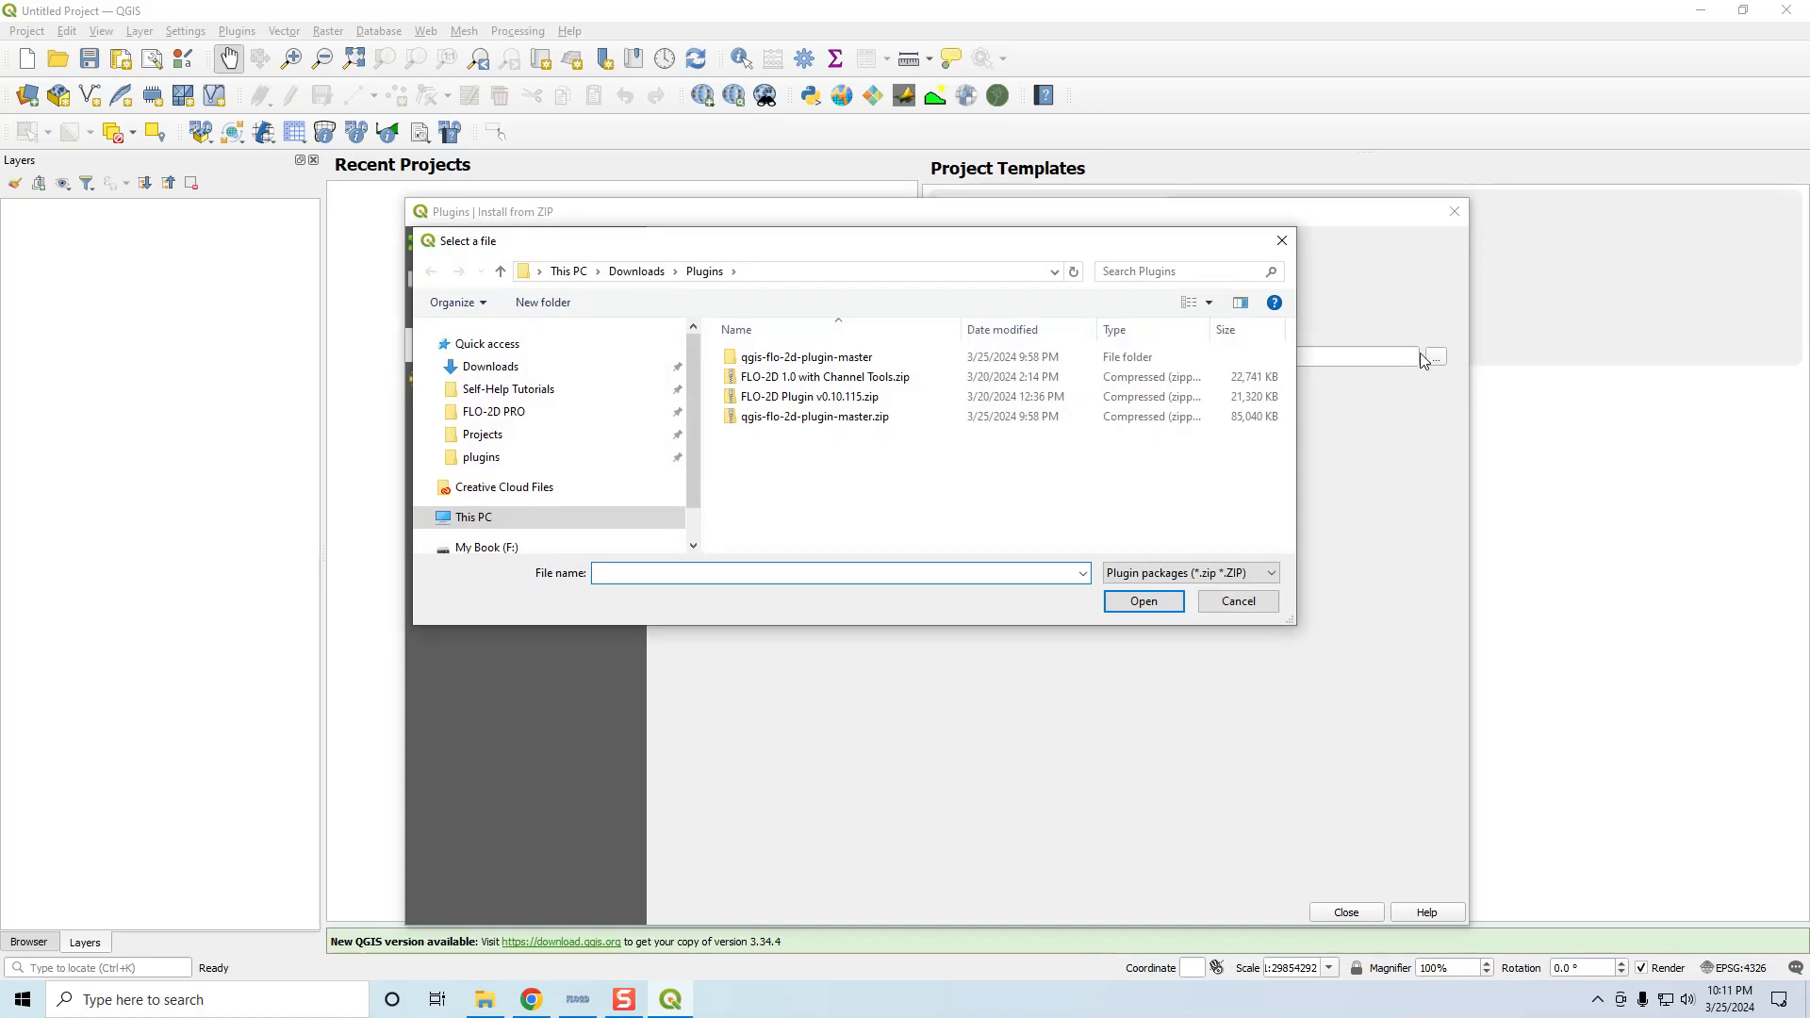
{"action": "left_click", "coordinate": [495, 389]}
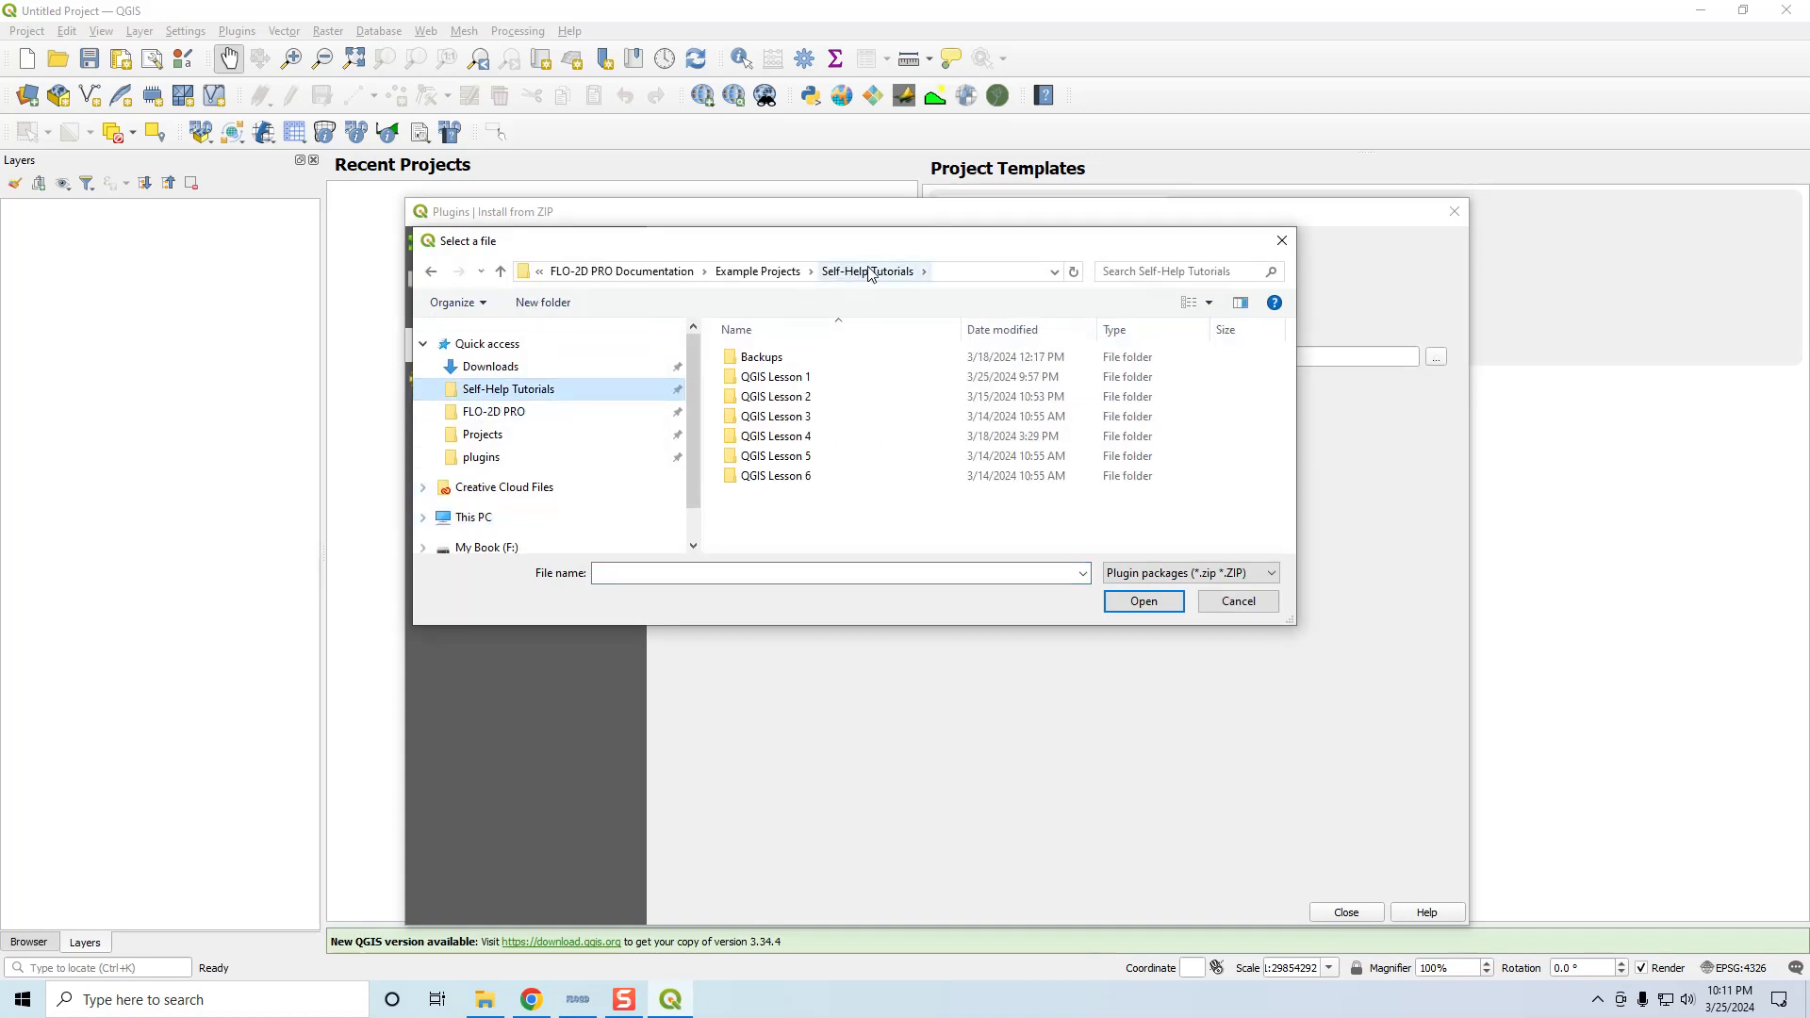
{"action": "left_click", "coordinate": [657, 273]}
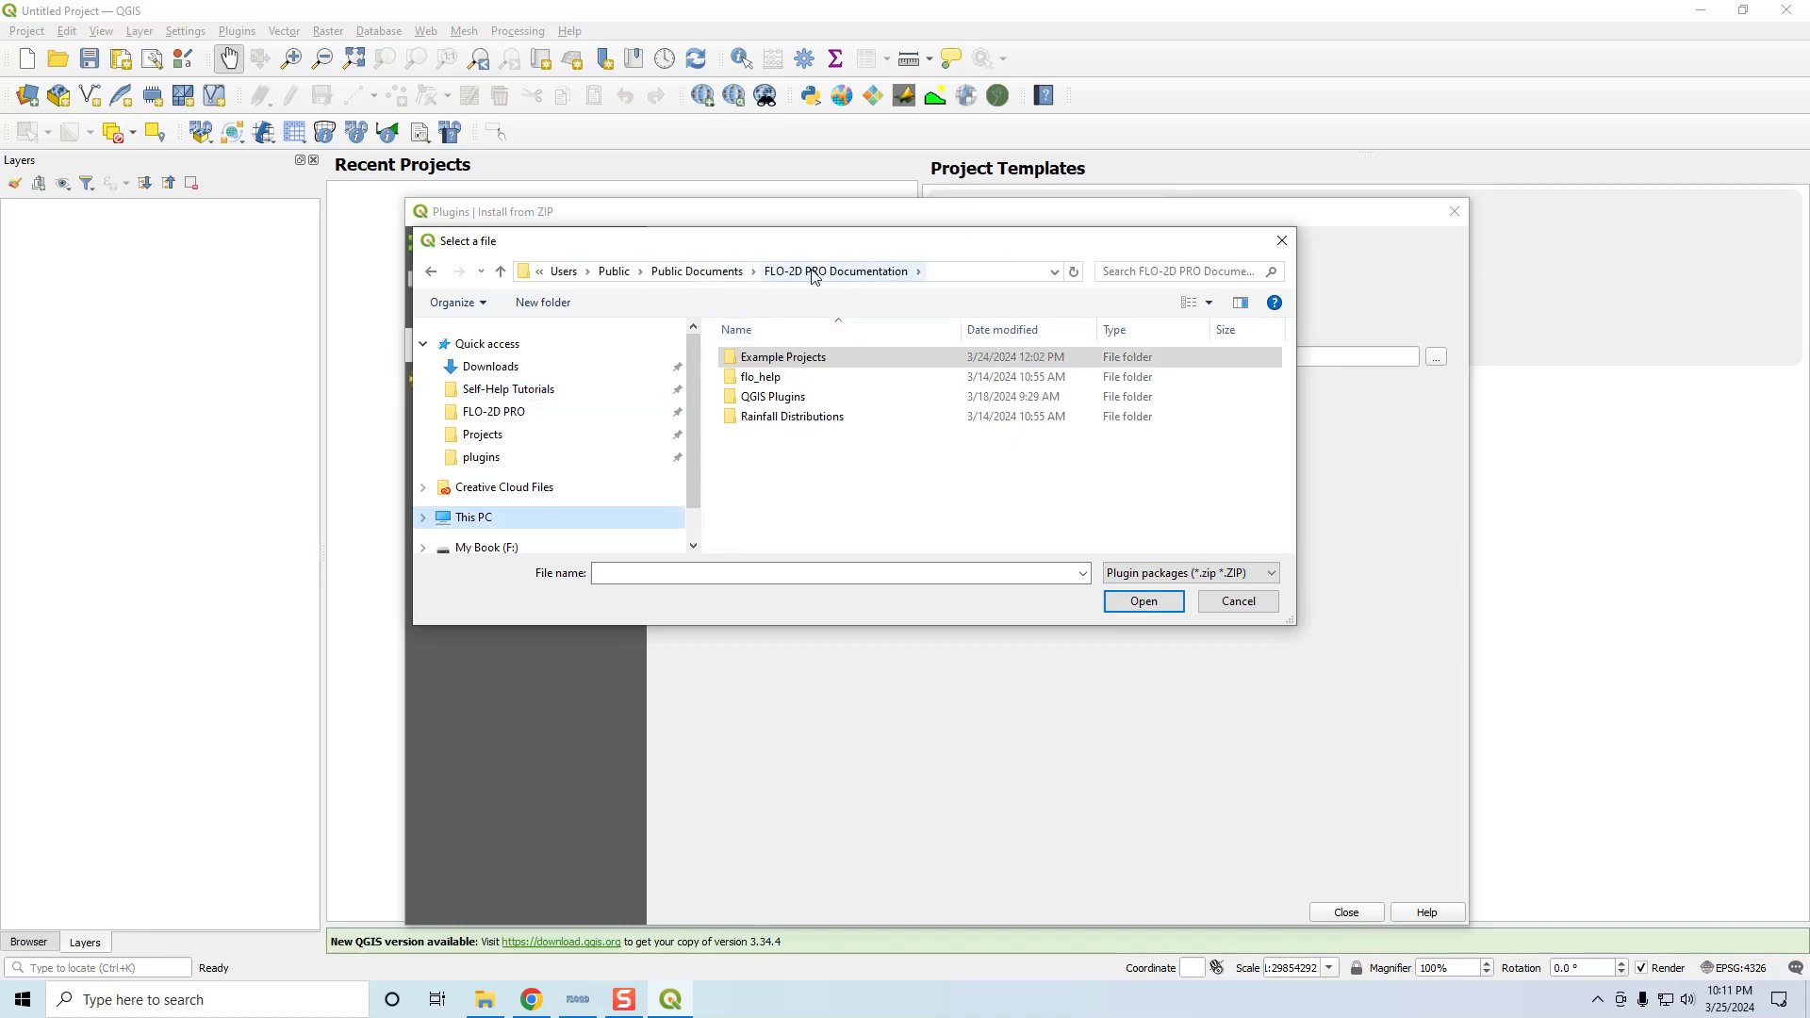
{"action": "double_click", "coordinate": [792, 397]}
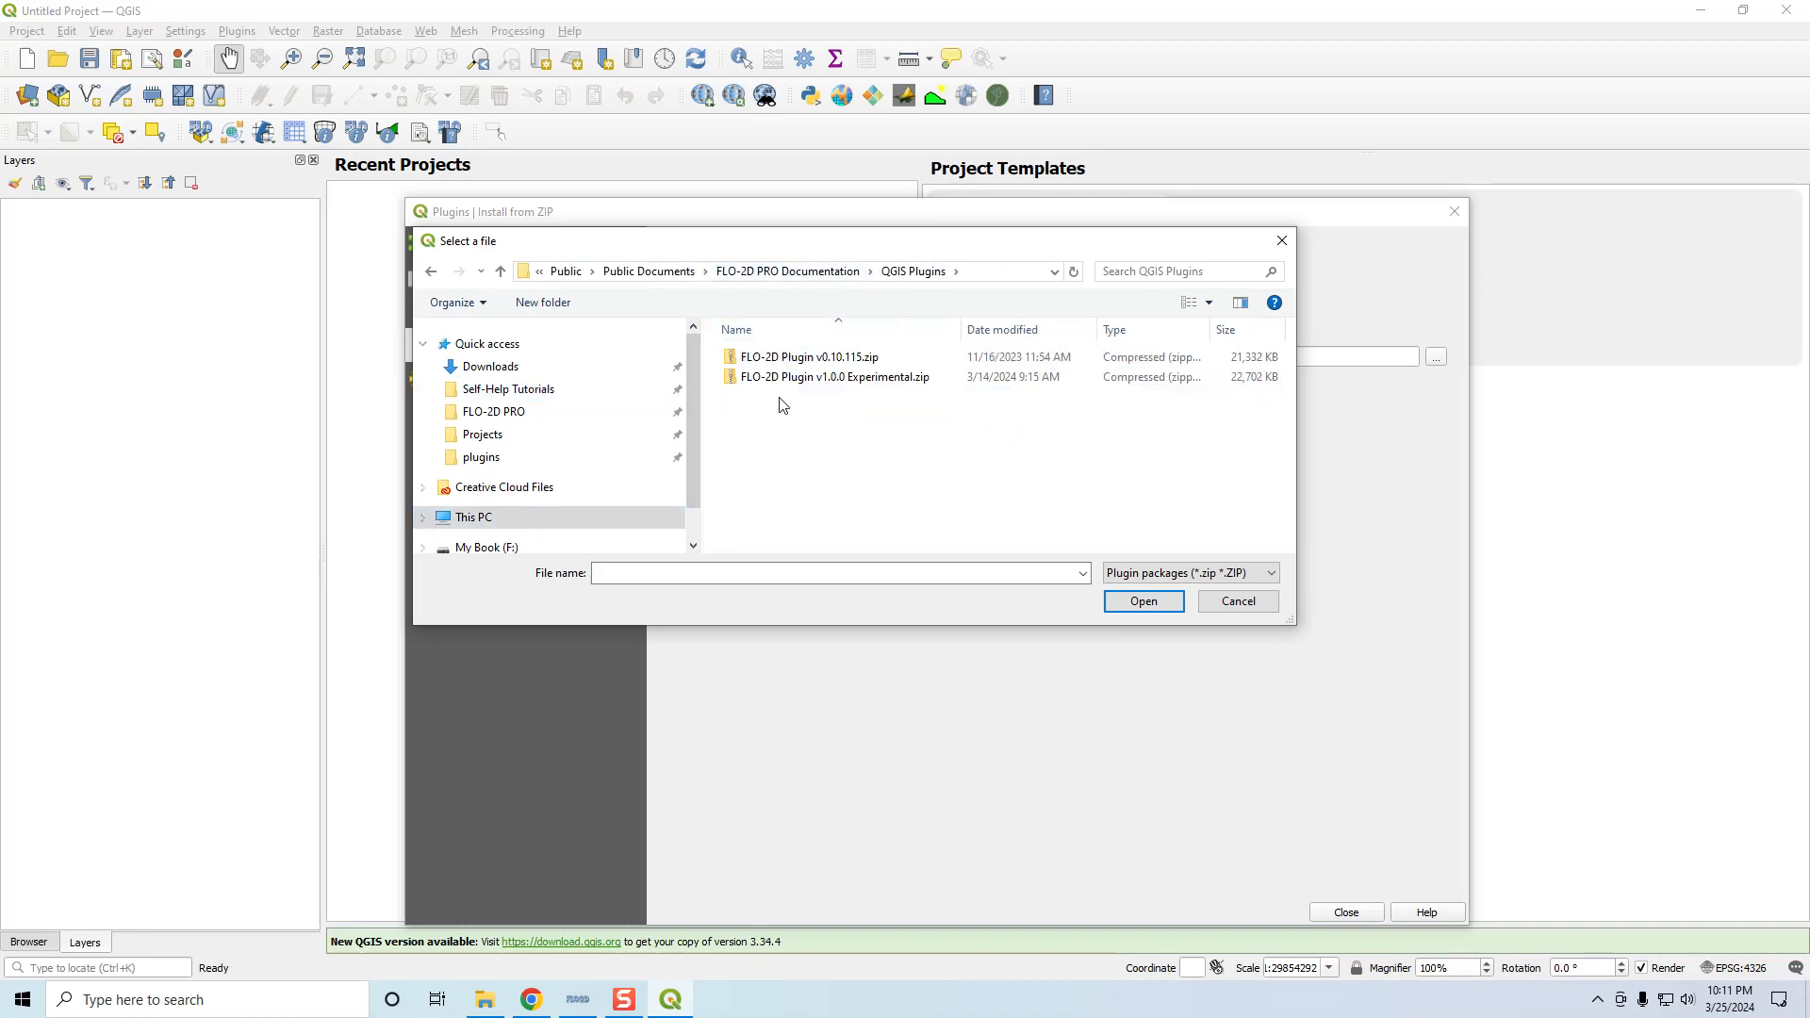
{"action": "left_click", "coordinate": [820, 378]}
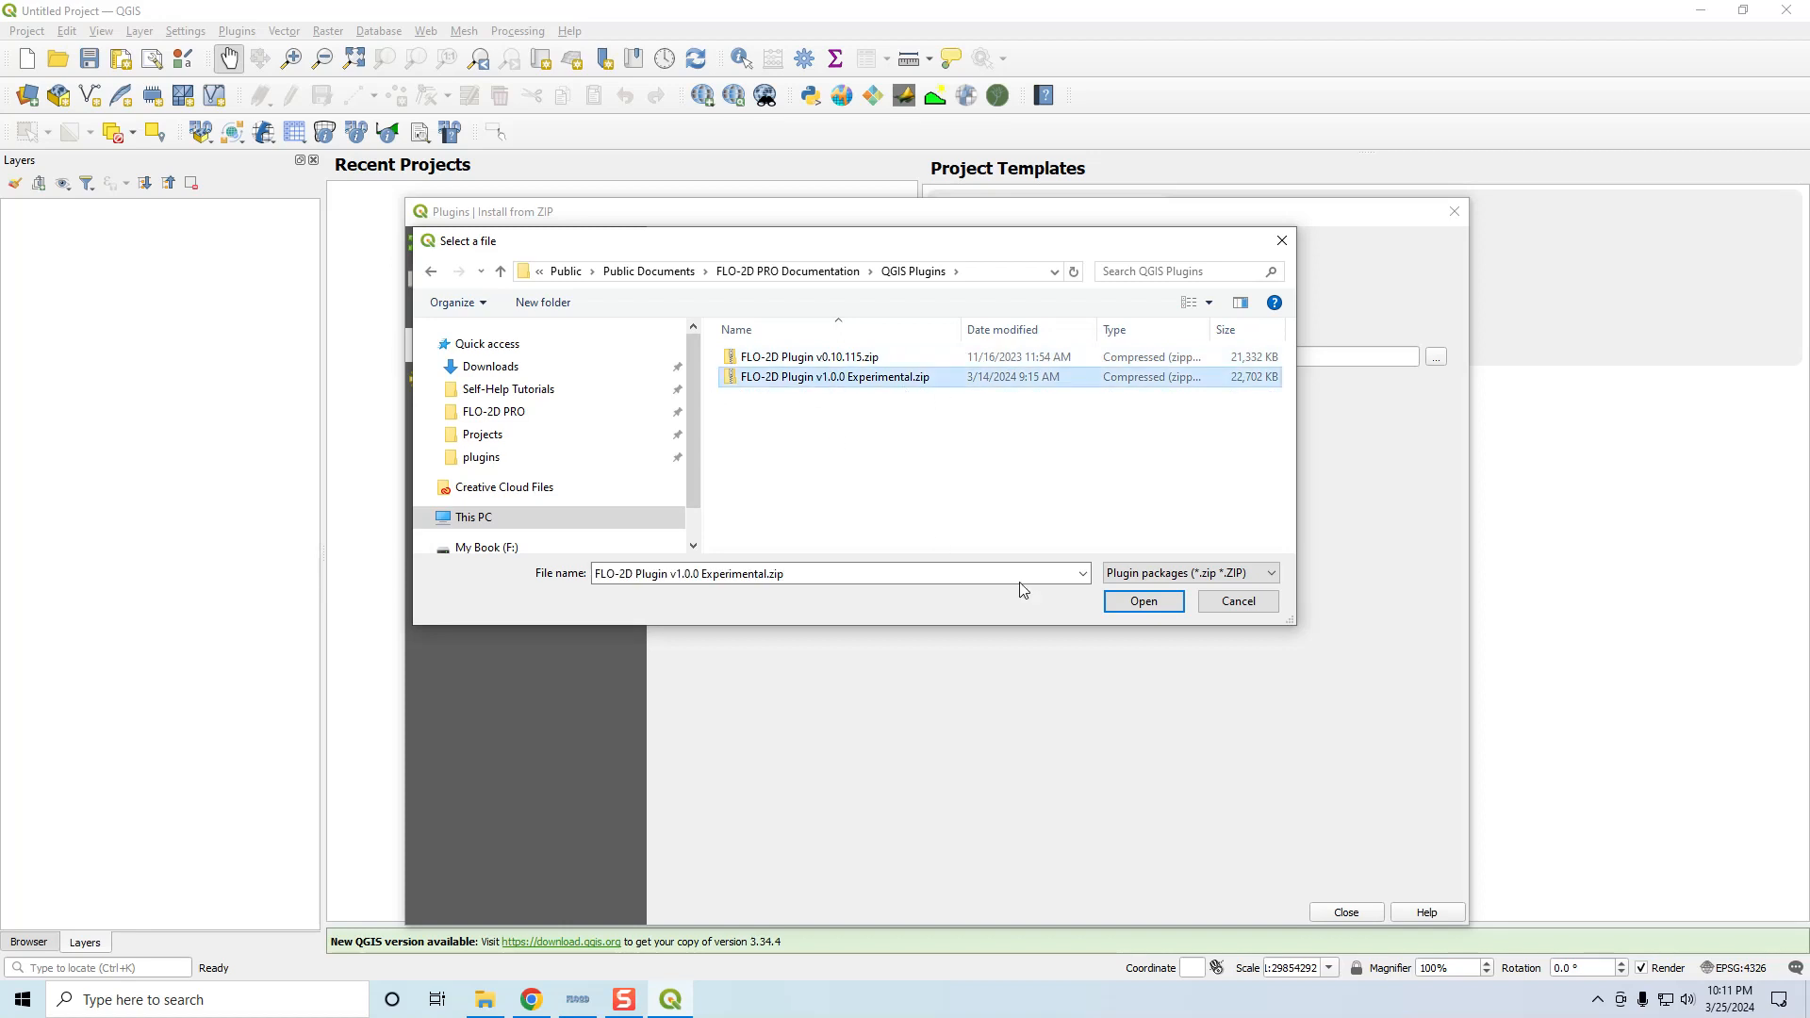
{"action": "left_click", "coordinate": [1242, 608]}
Disable and re-enable the installed FLO-2D plugin, then close the plugin manager
{"action": "left_click", "coordinate": [445, 280]}
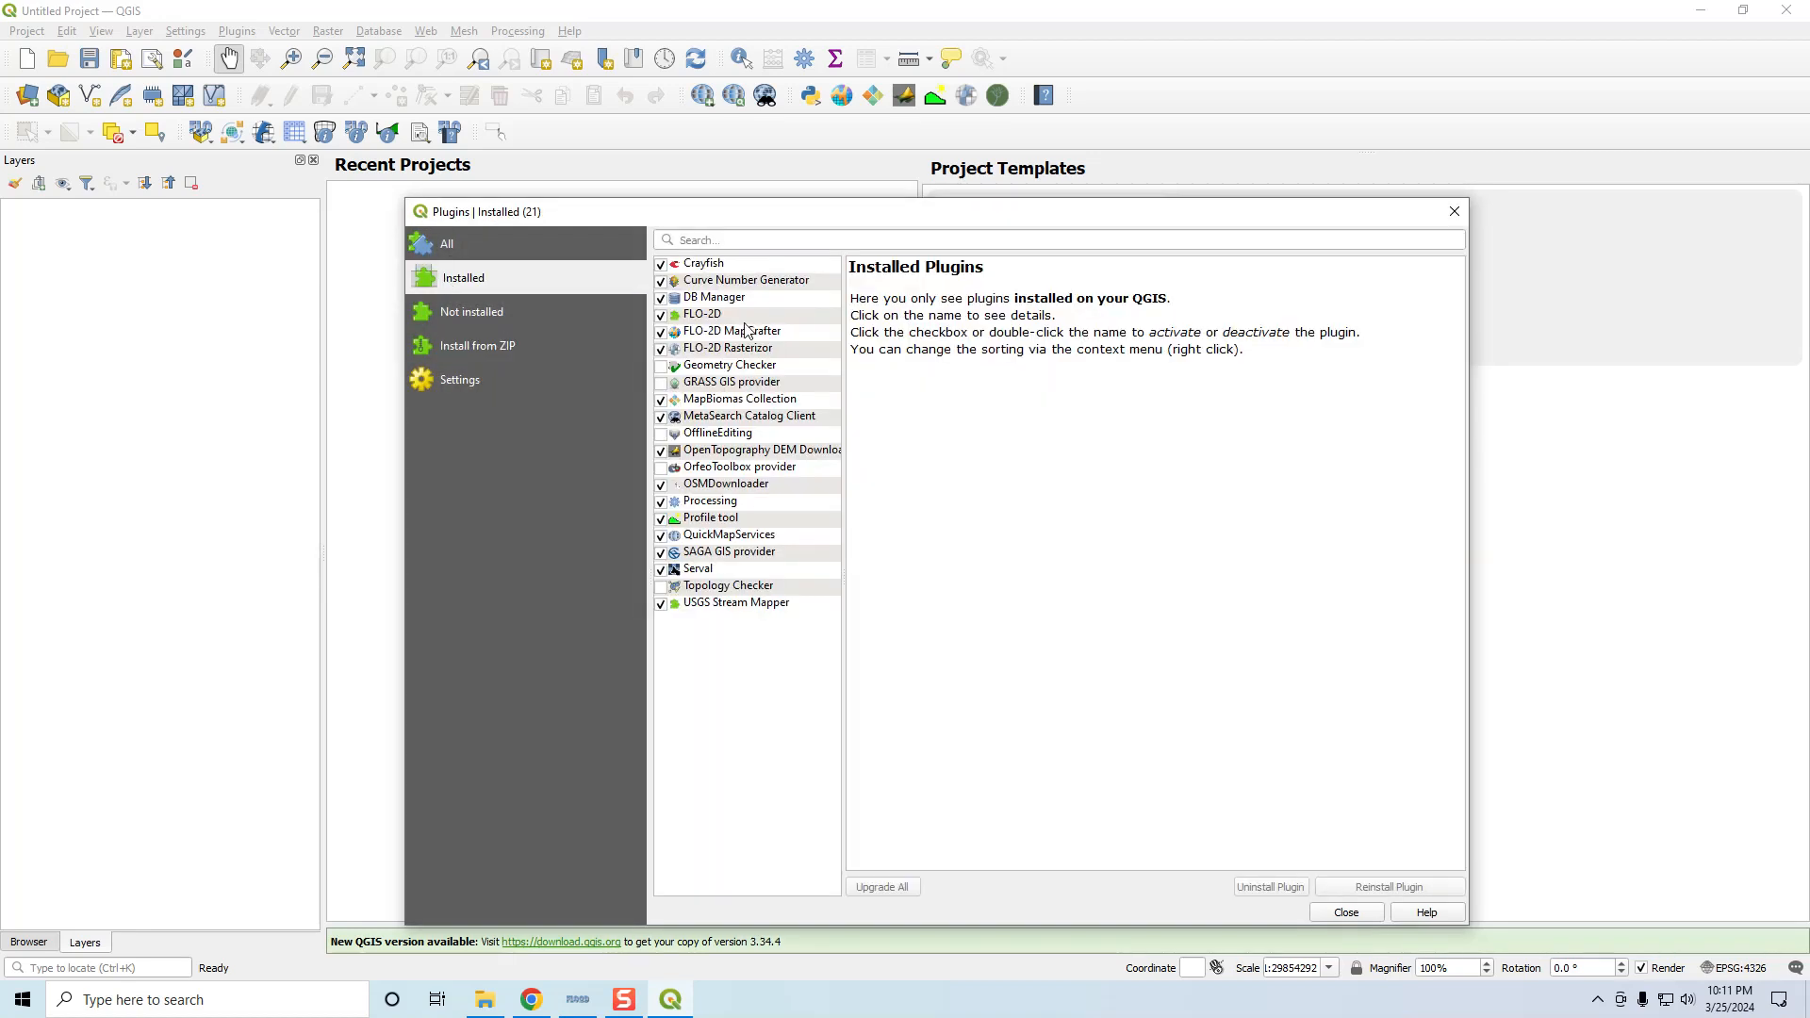
{"action": "left_click", "coordinate": [661, 315]}
{"action": "left_click", "coordinate": [661, 318]}
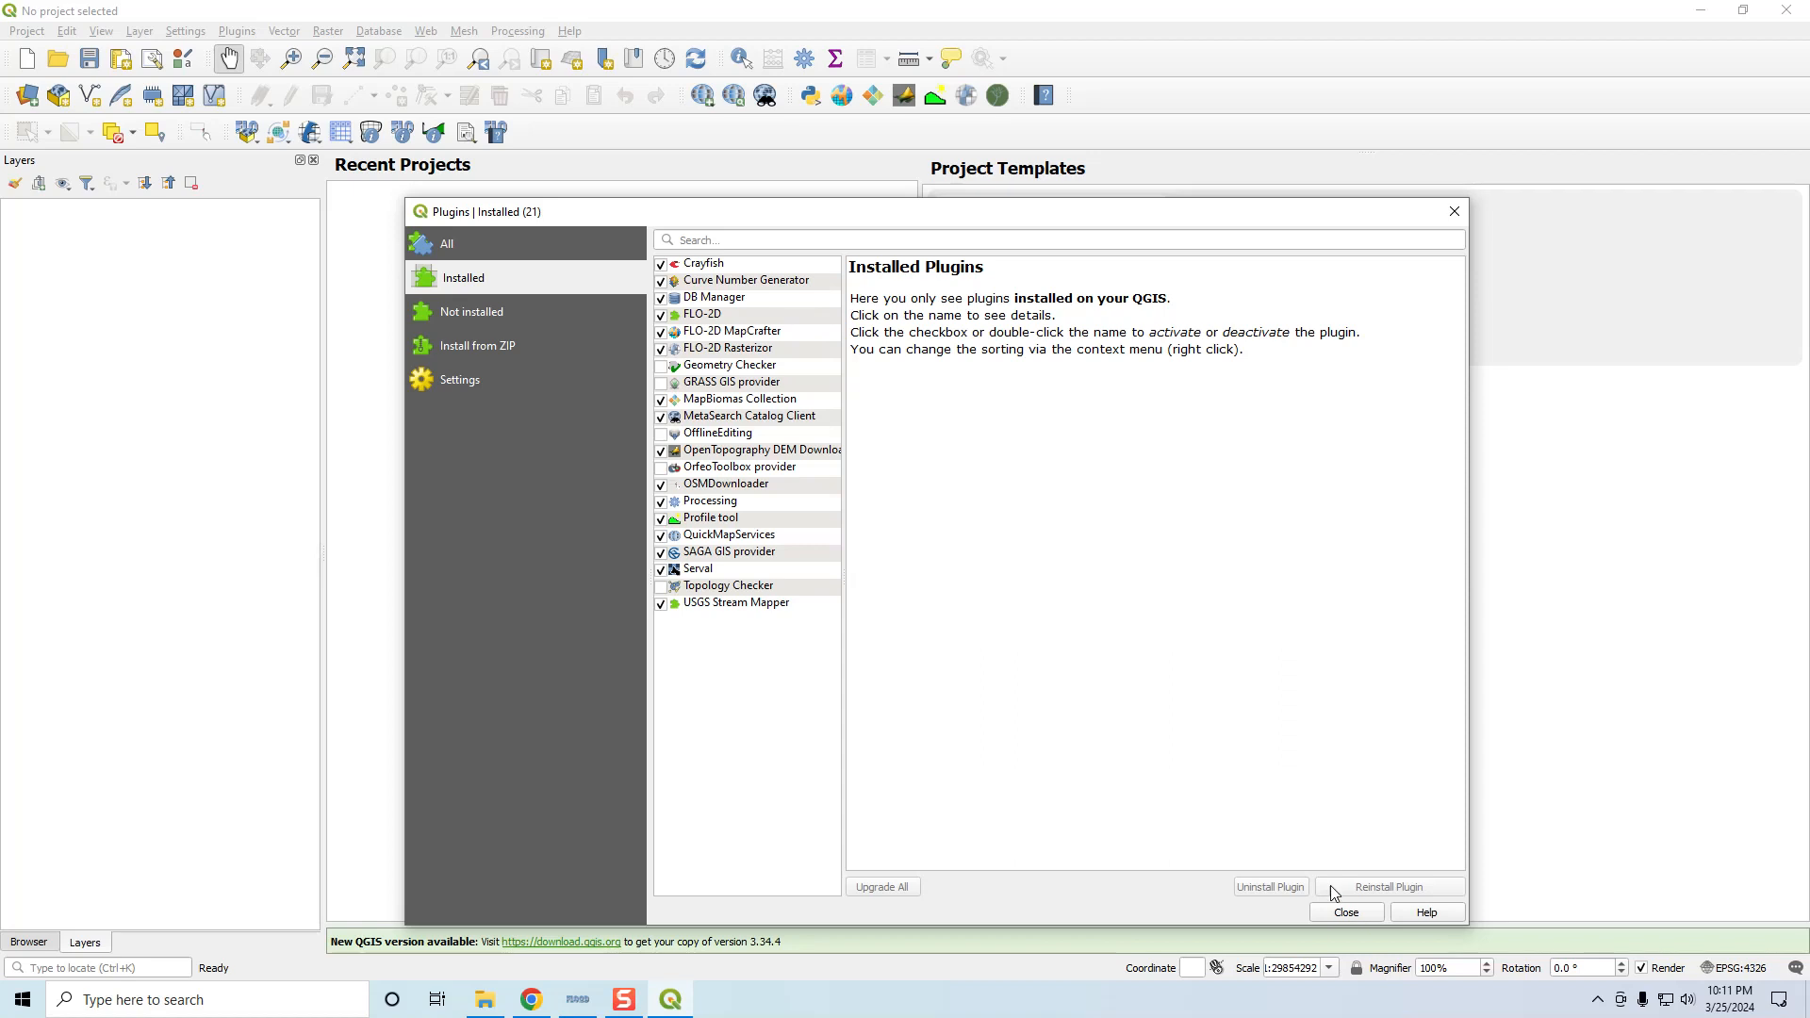
{"action": "left_click", "coordinate": [1350, 912]}
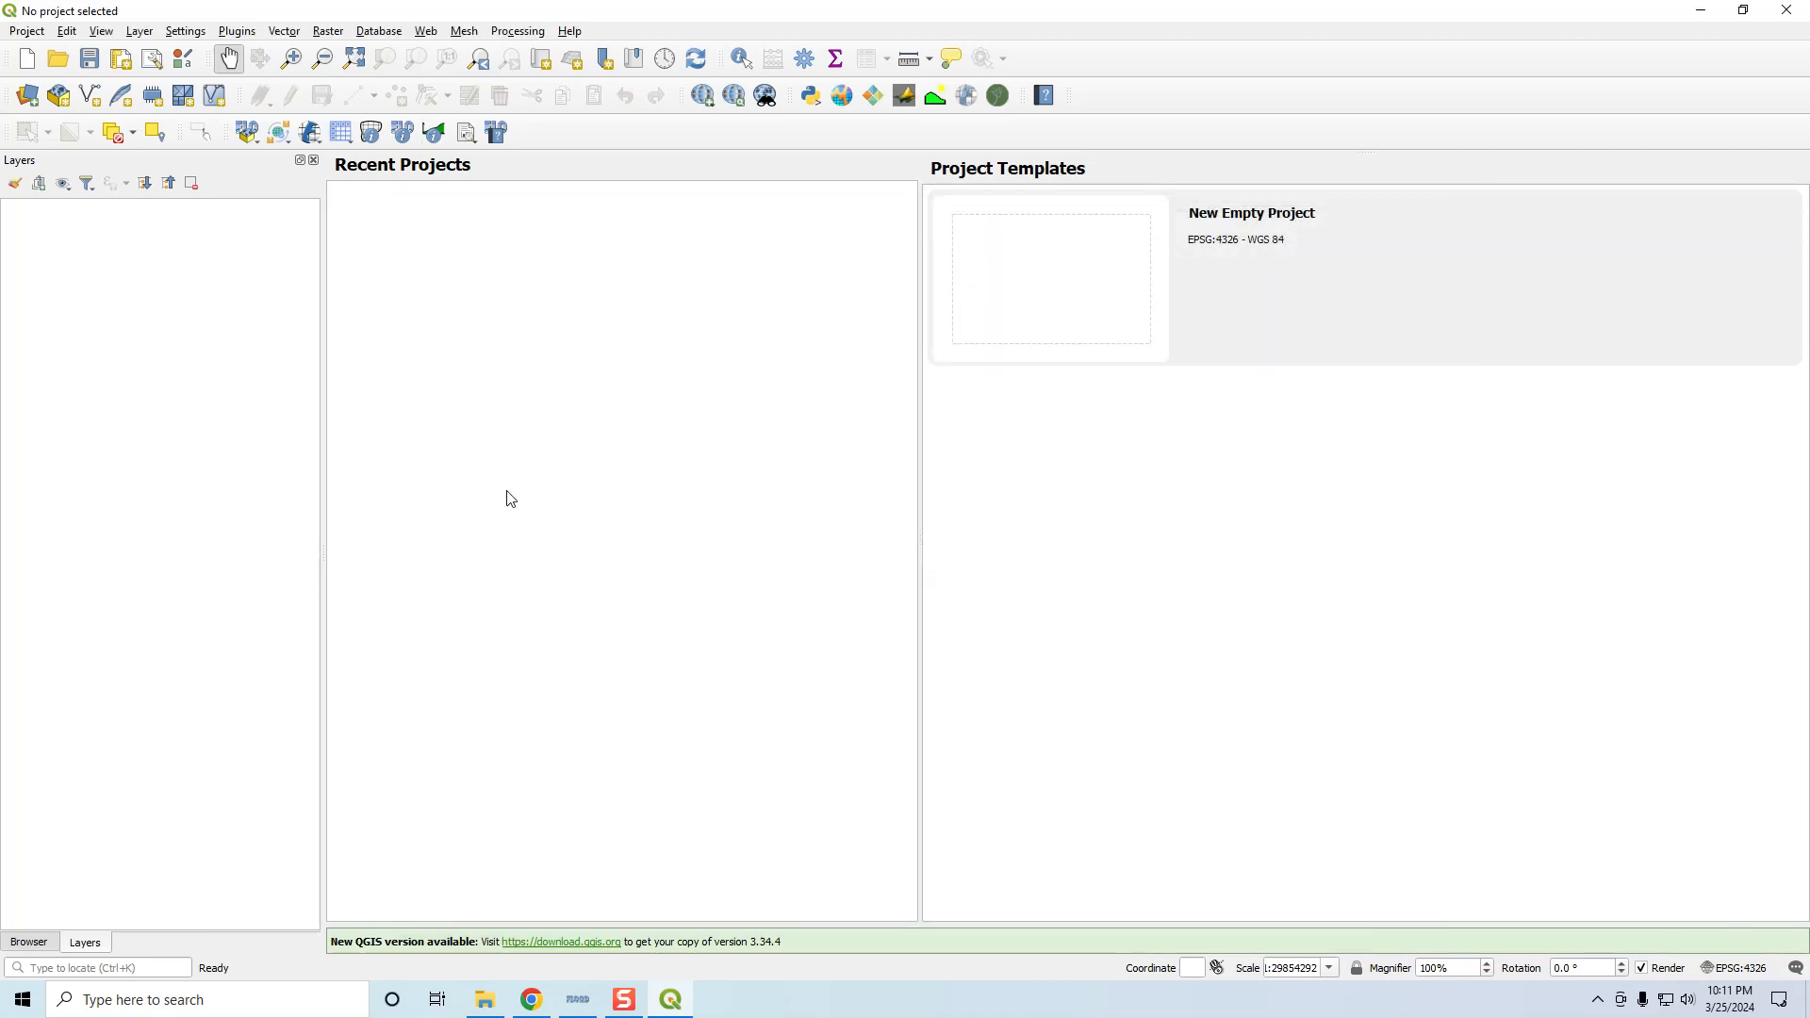
{"action": "left_click", "coordinate": [486, 1000]}
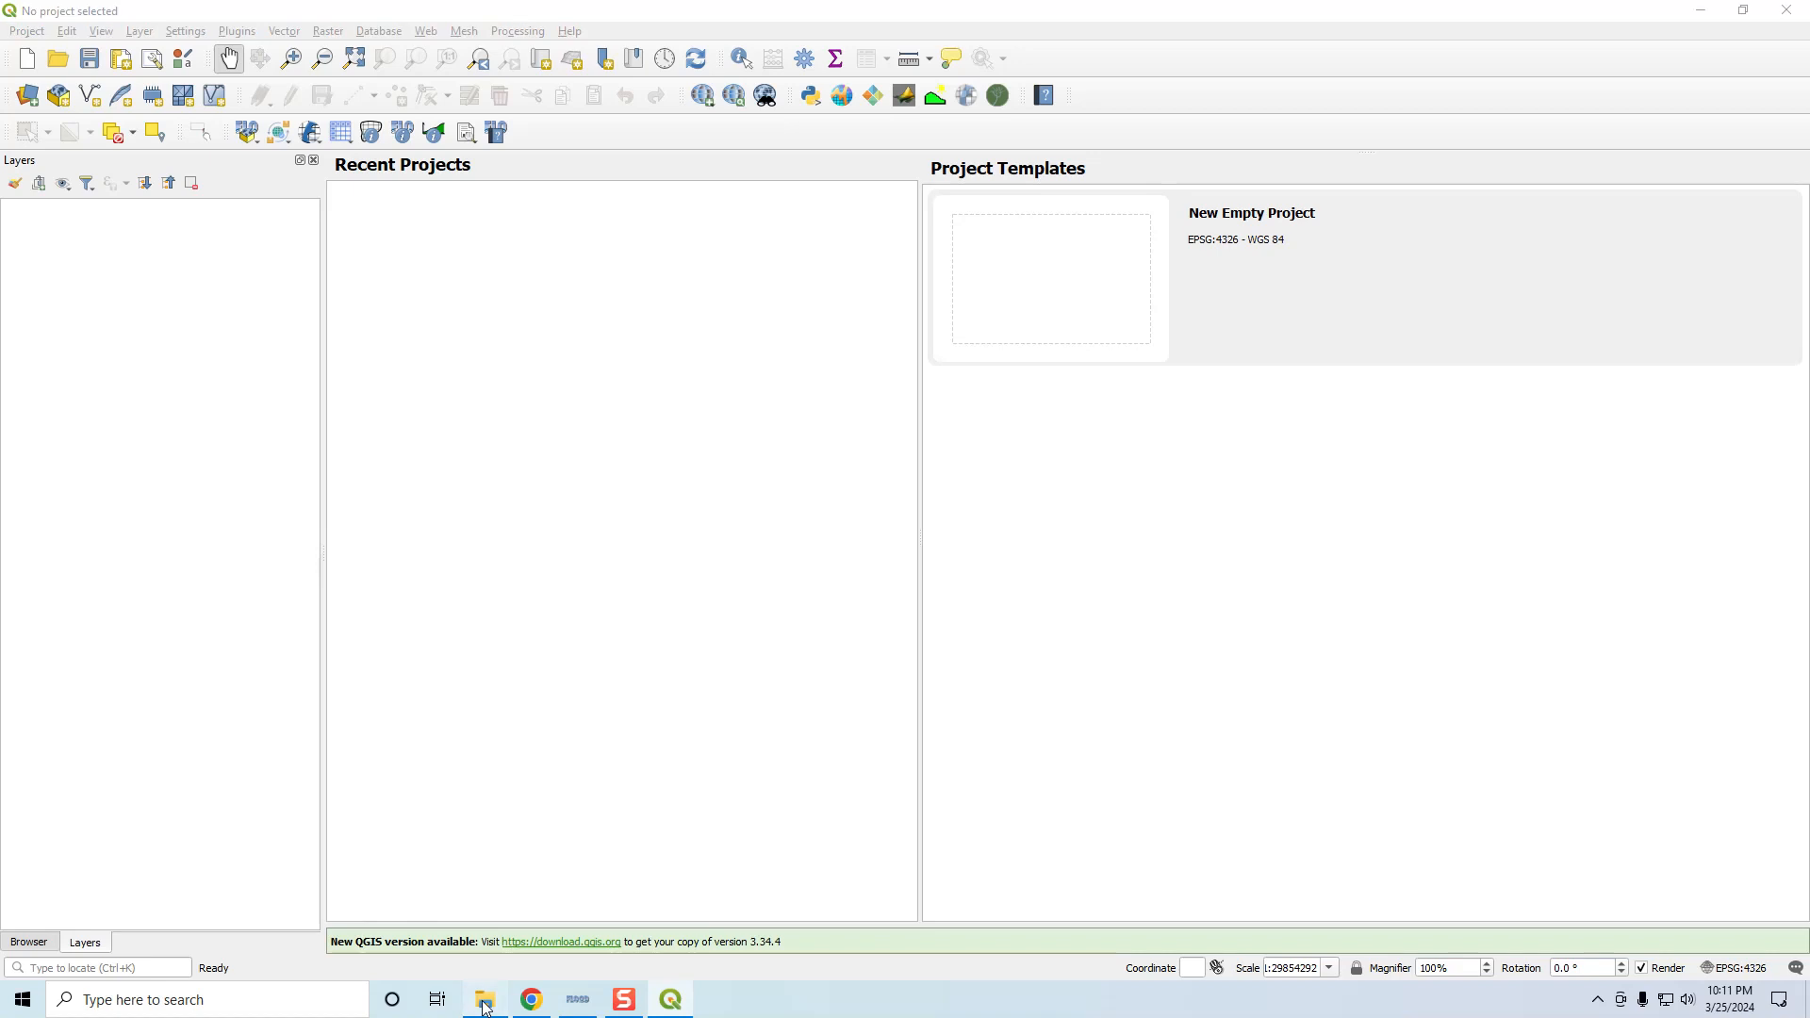
Drag Project Domain.shp from QGIS Lesson 1 onto the QGIS map, then minimize Explorer
{"action": "left_click", "coordinate": [754, 302]}
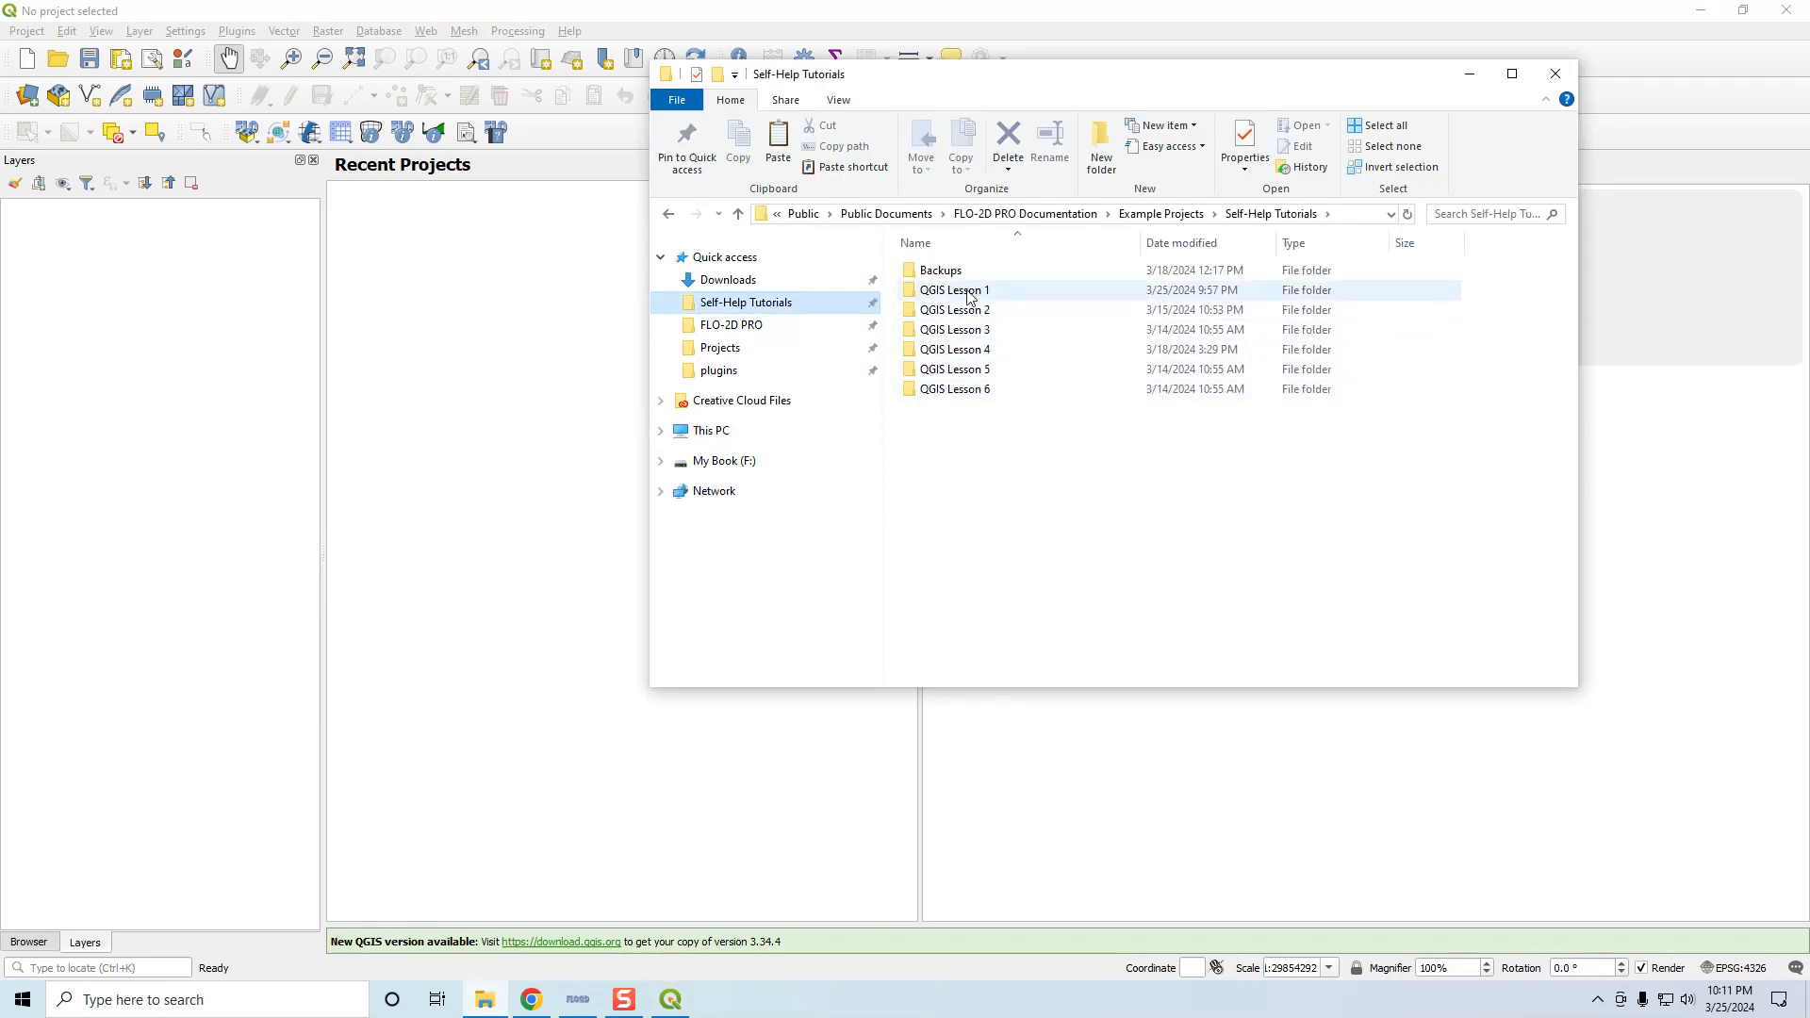
{"action": "double_click", "coordinate": [970, 290]}
{"action": "left_click", "coordinate": [1017, 613]}
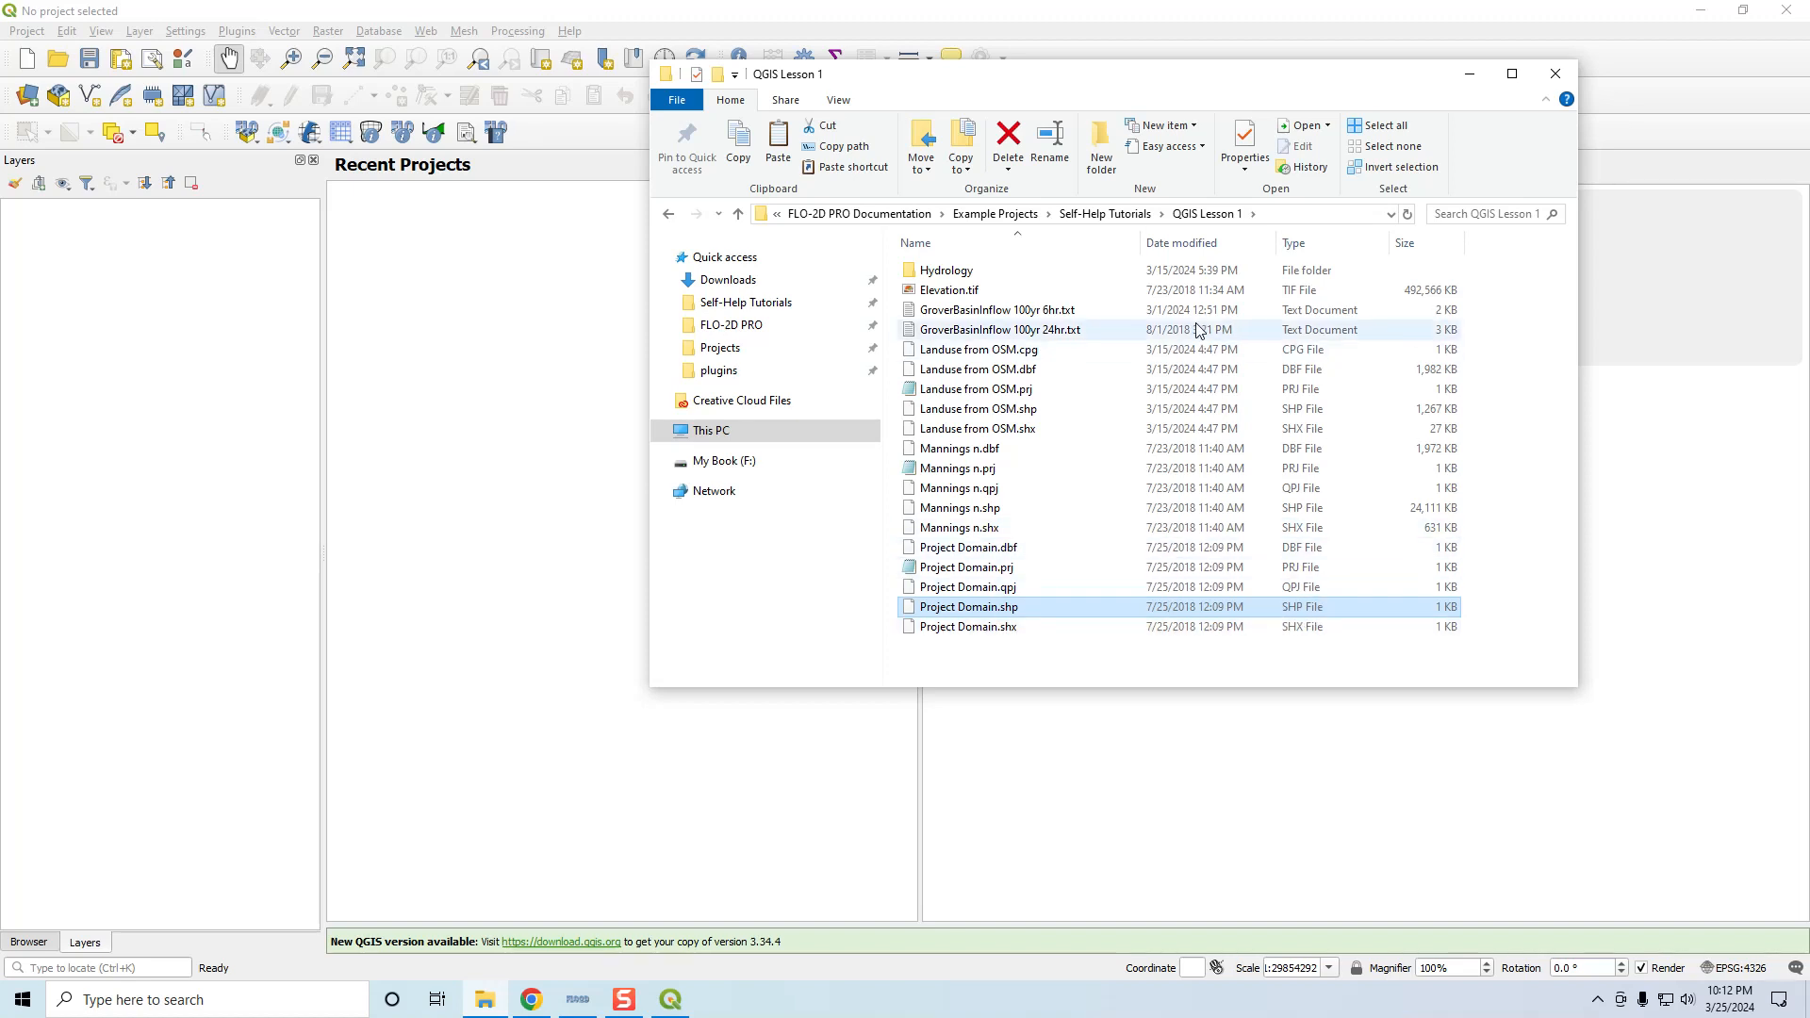
{"action": "left_click", "coordinate": [838, 100]}
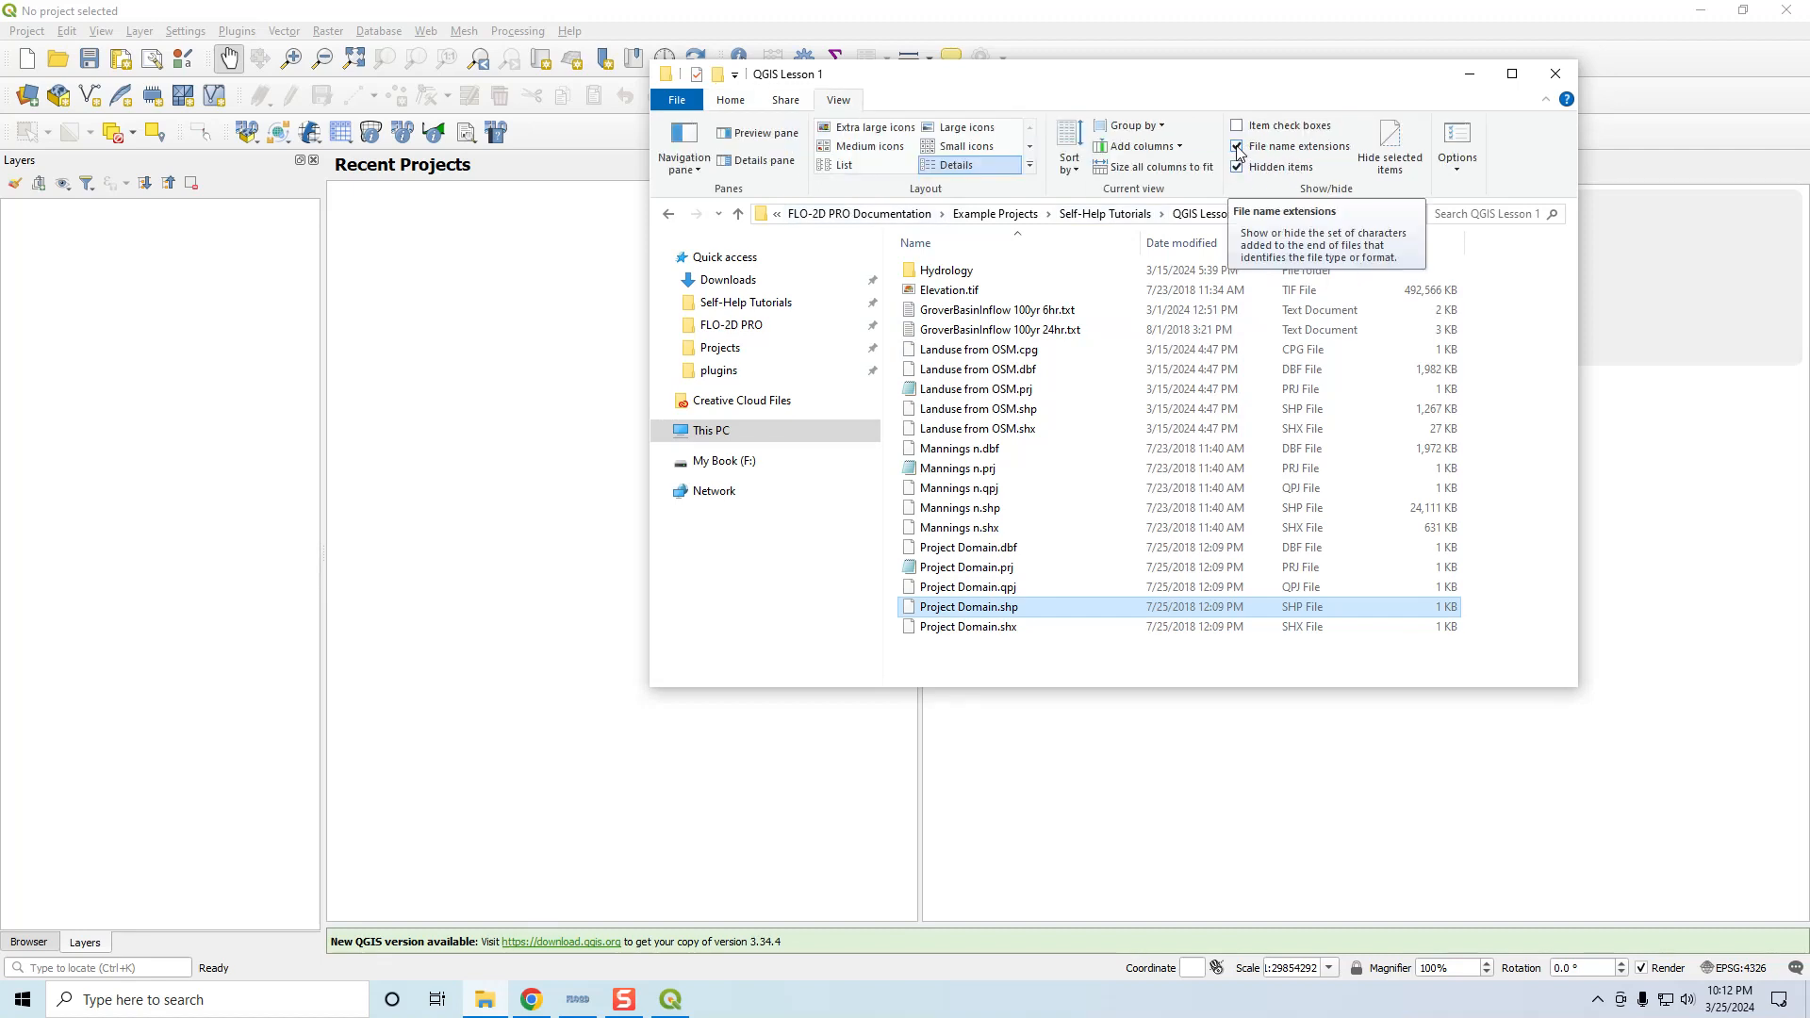
{"action": "left_click", "coordinate": [972, 609]}
{"action": "left_click", "coordinate": [986, 628]}
{"action": "left_click", "coordinate": [990, 610]}
{"action": "left_click_drag", "start_coordinate": [998, 614], "coordinate": [525, 569]}
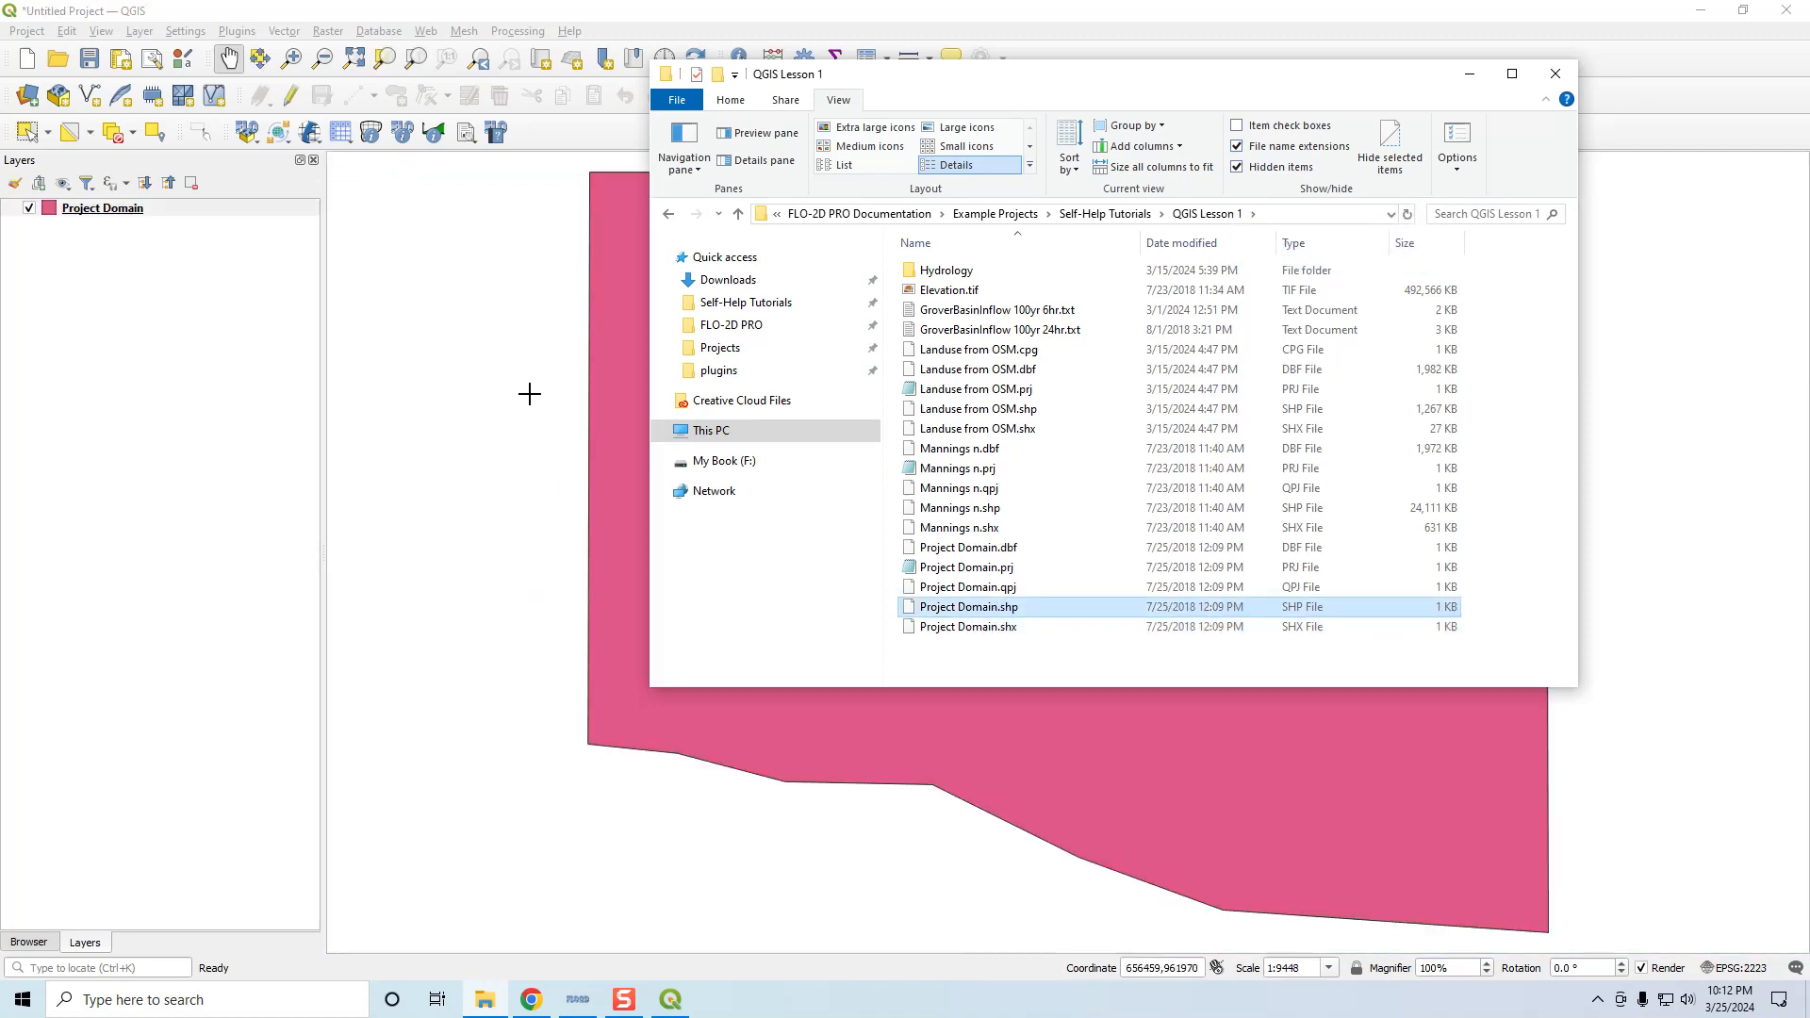
{"action": "left_click", "coordinate": [1470, 74]}
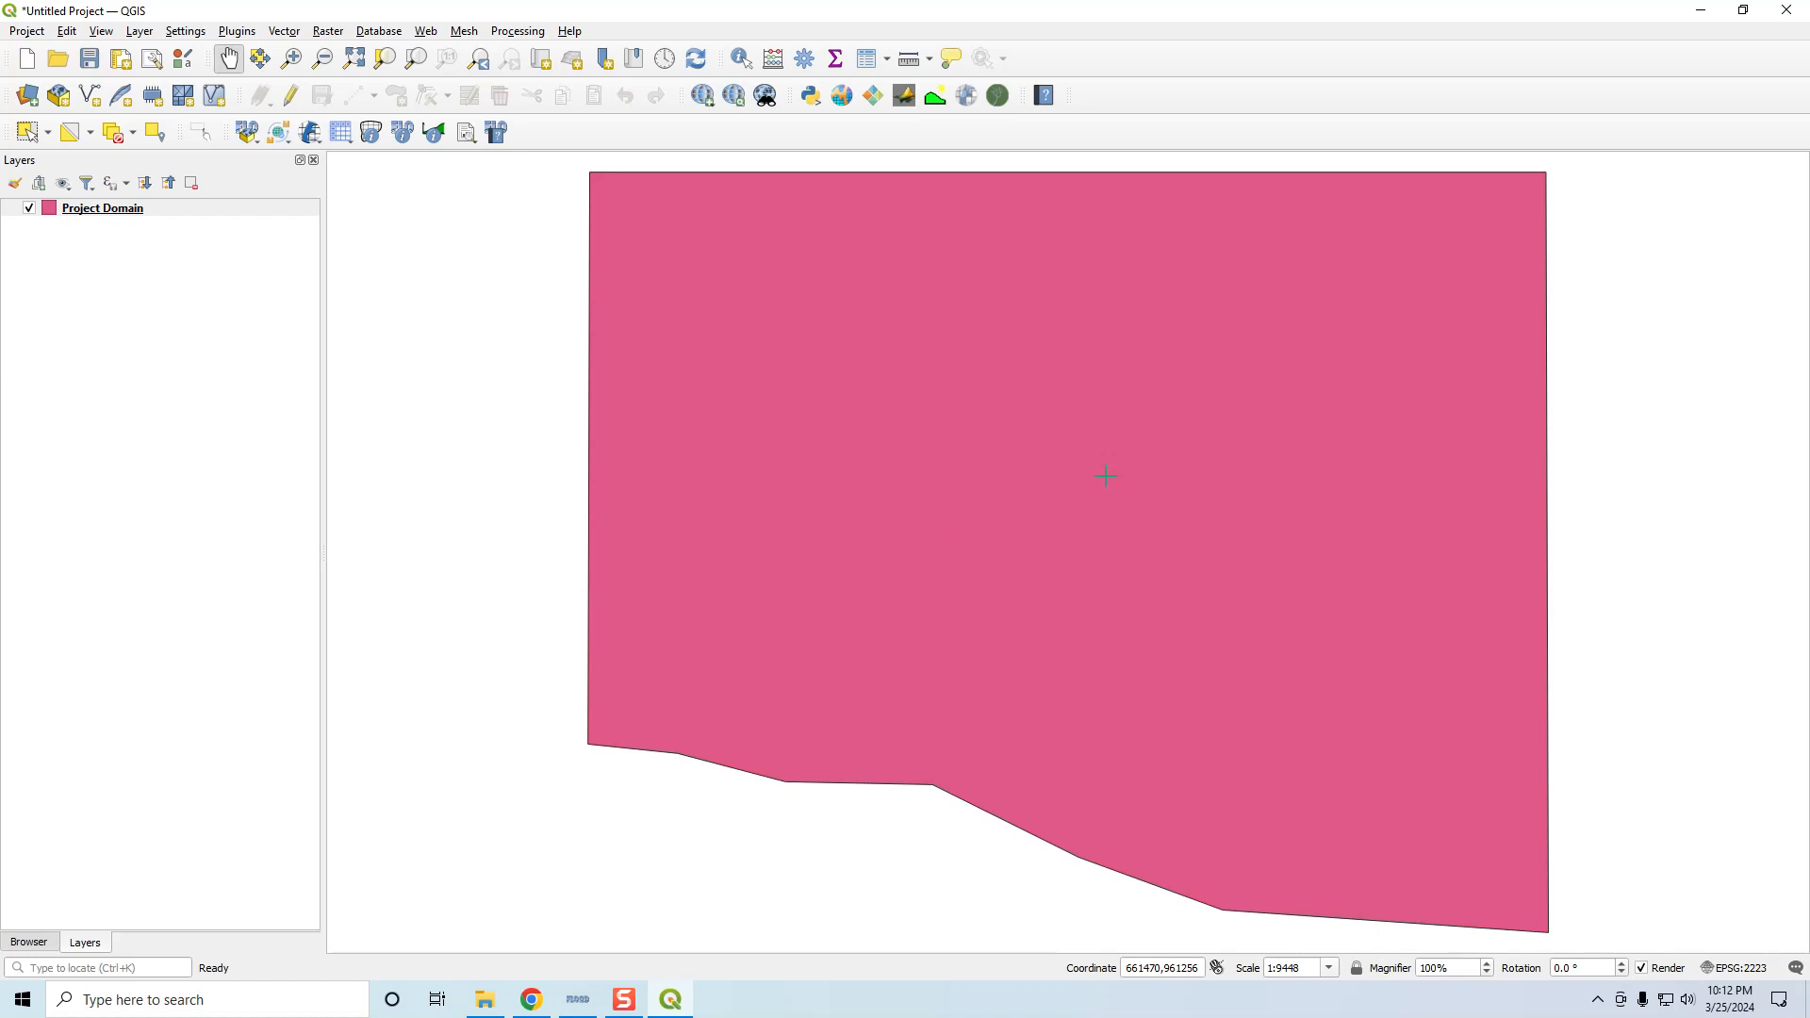
Pick NAD83 / Arizona Central (ft), EPSG:2223, from Recently Used as the project CRS
{"action": "left_click", "coordinate": [1744, 970]}
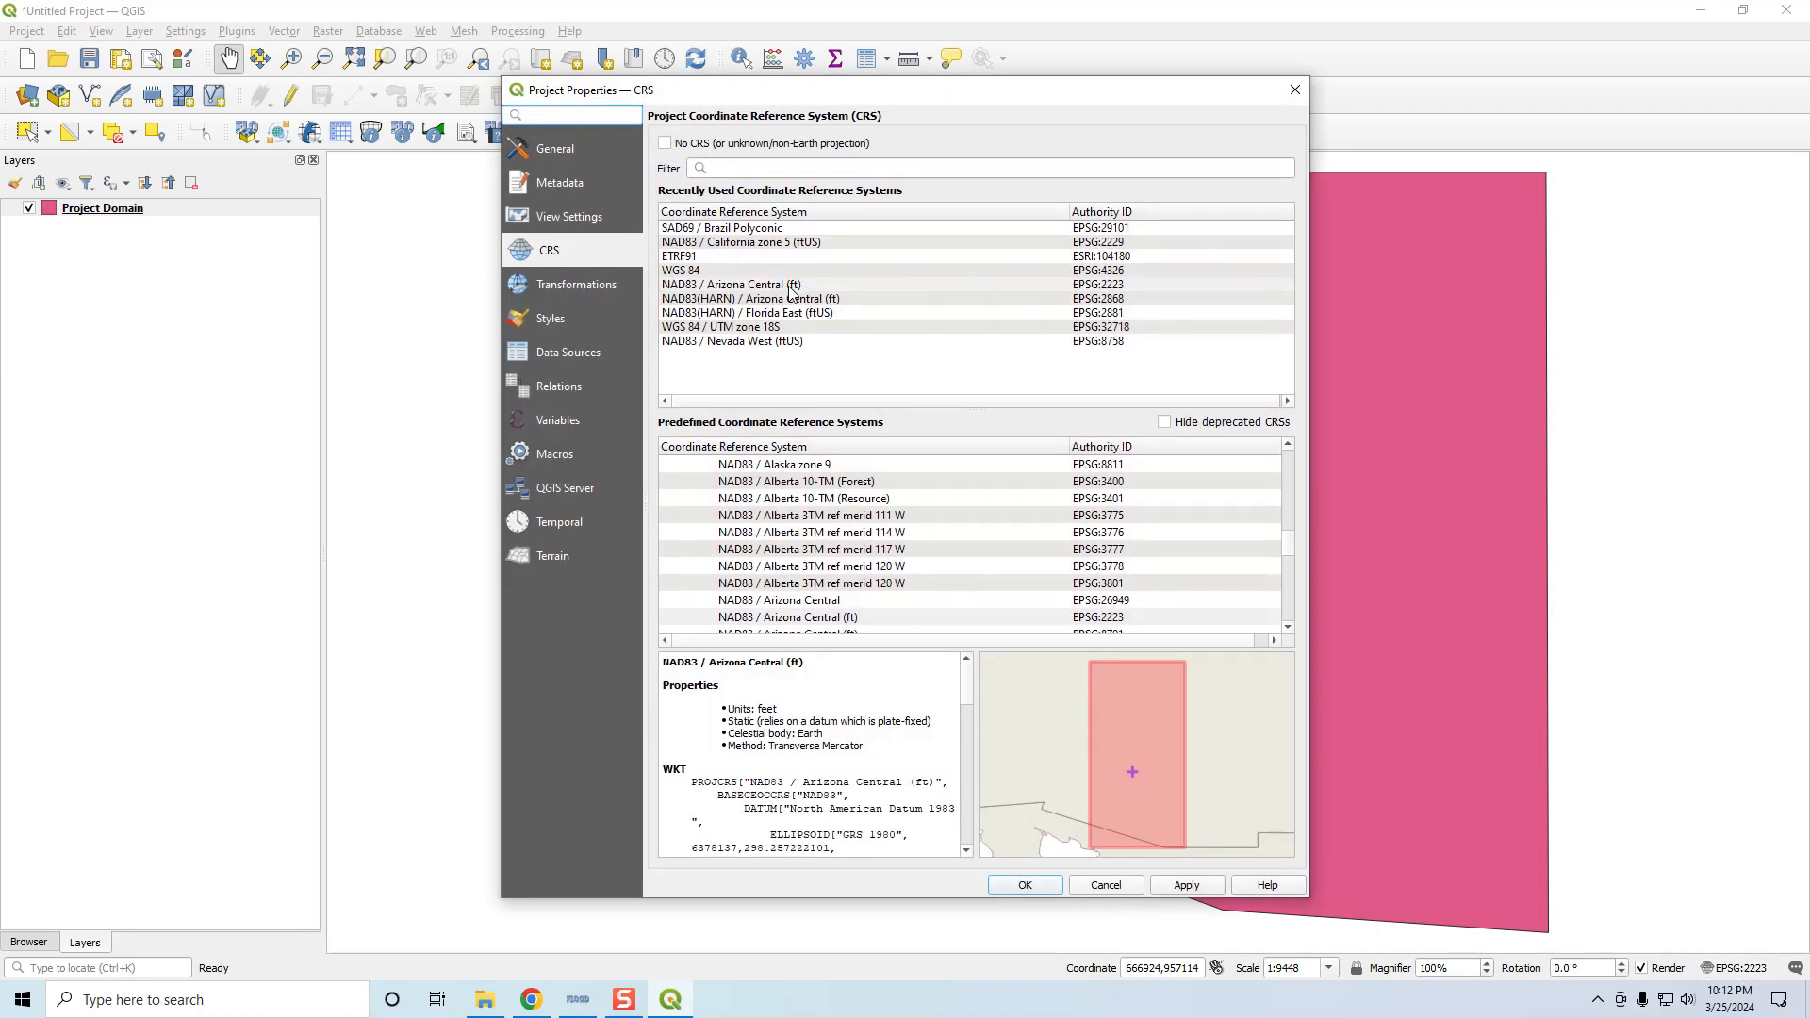
{"action": "left_click", "coordinate": [1120, 285]}
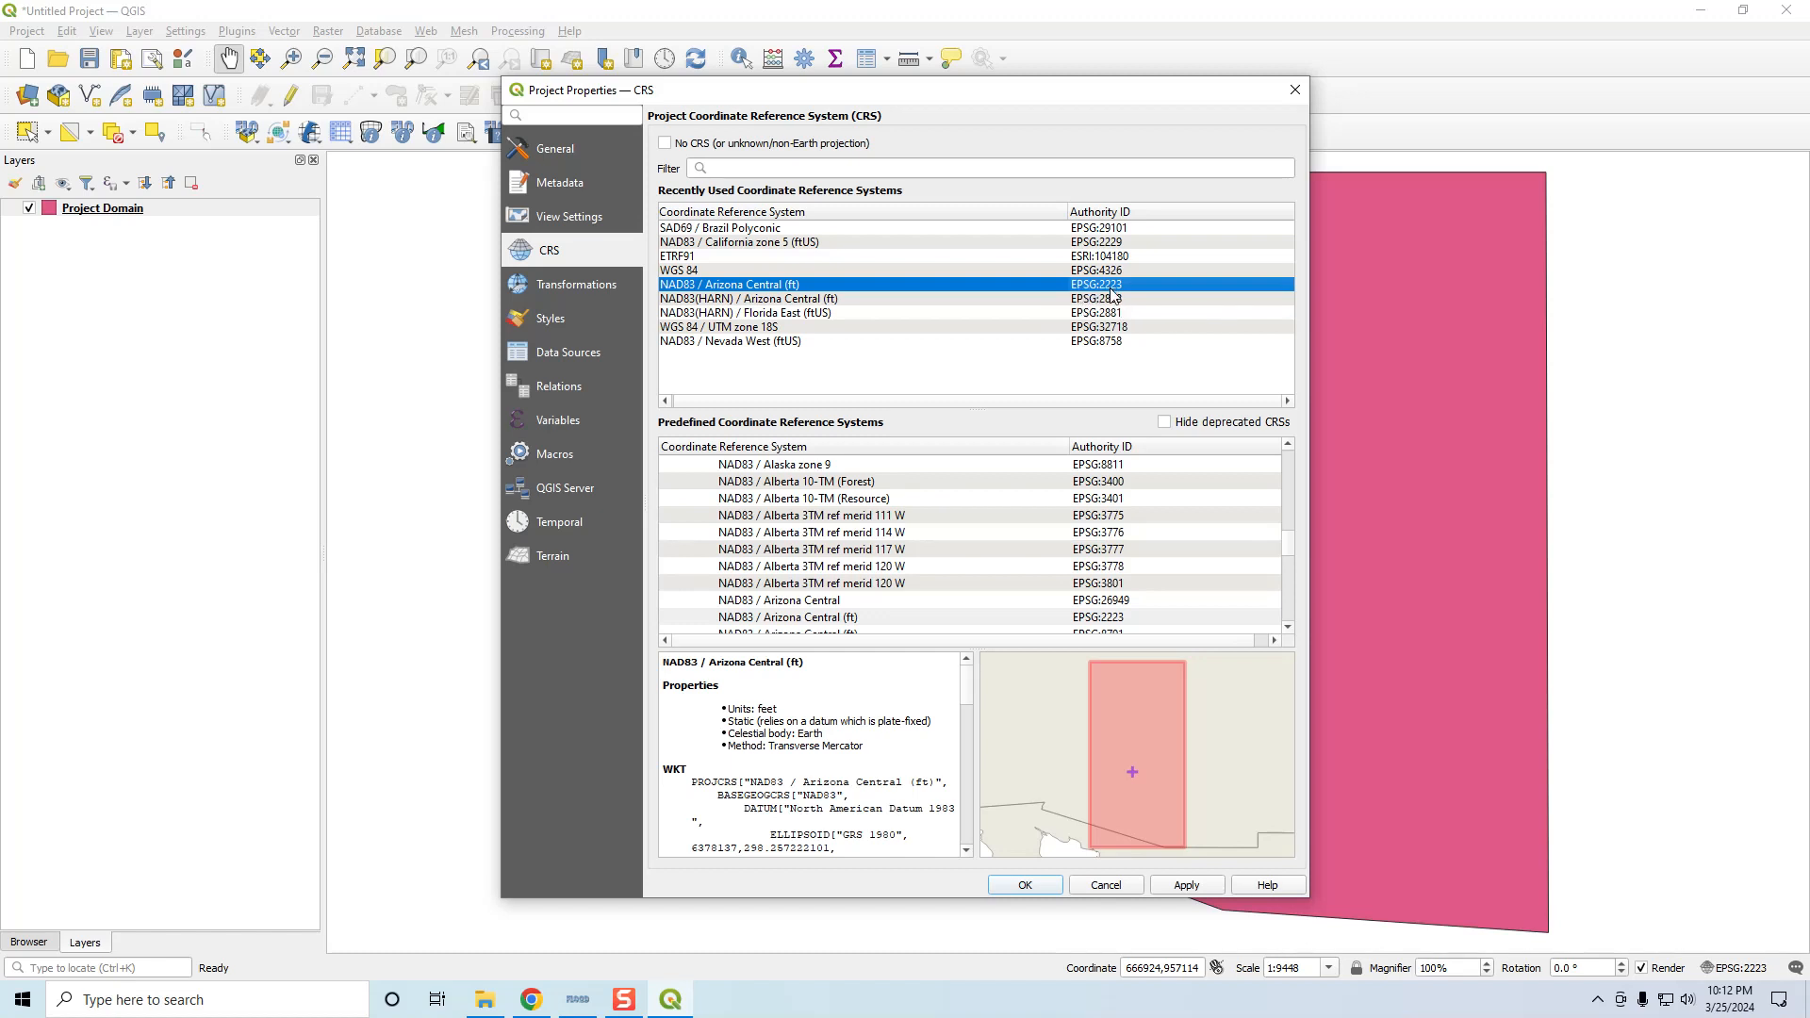
{"action": "left_click", "coordinate": [1033, 889]}
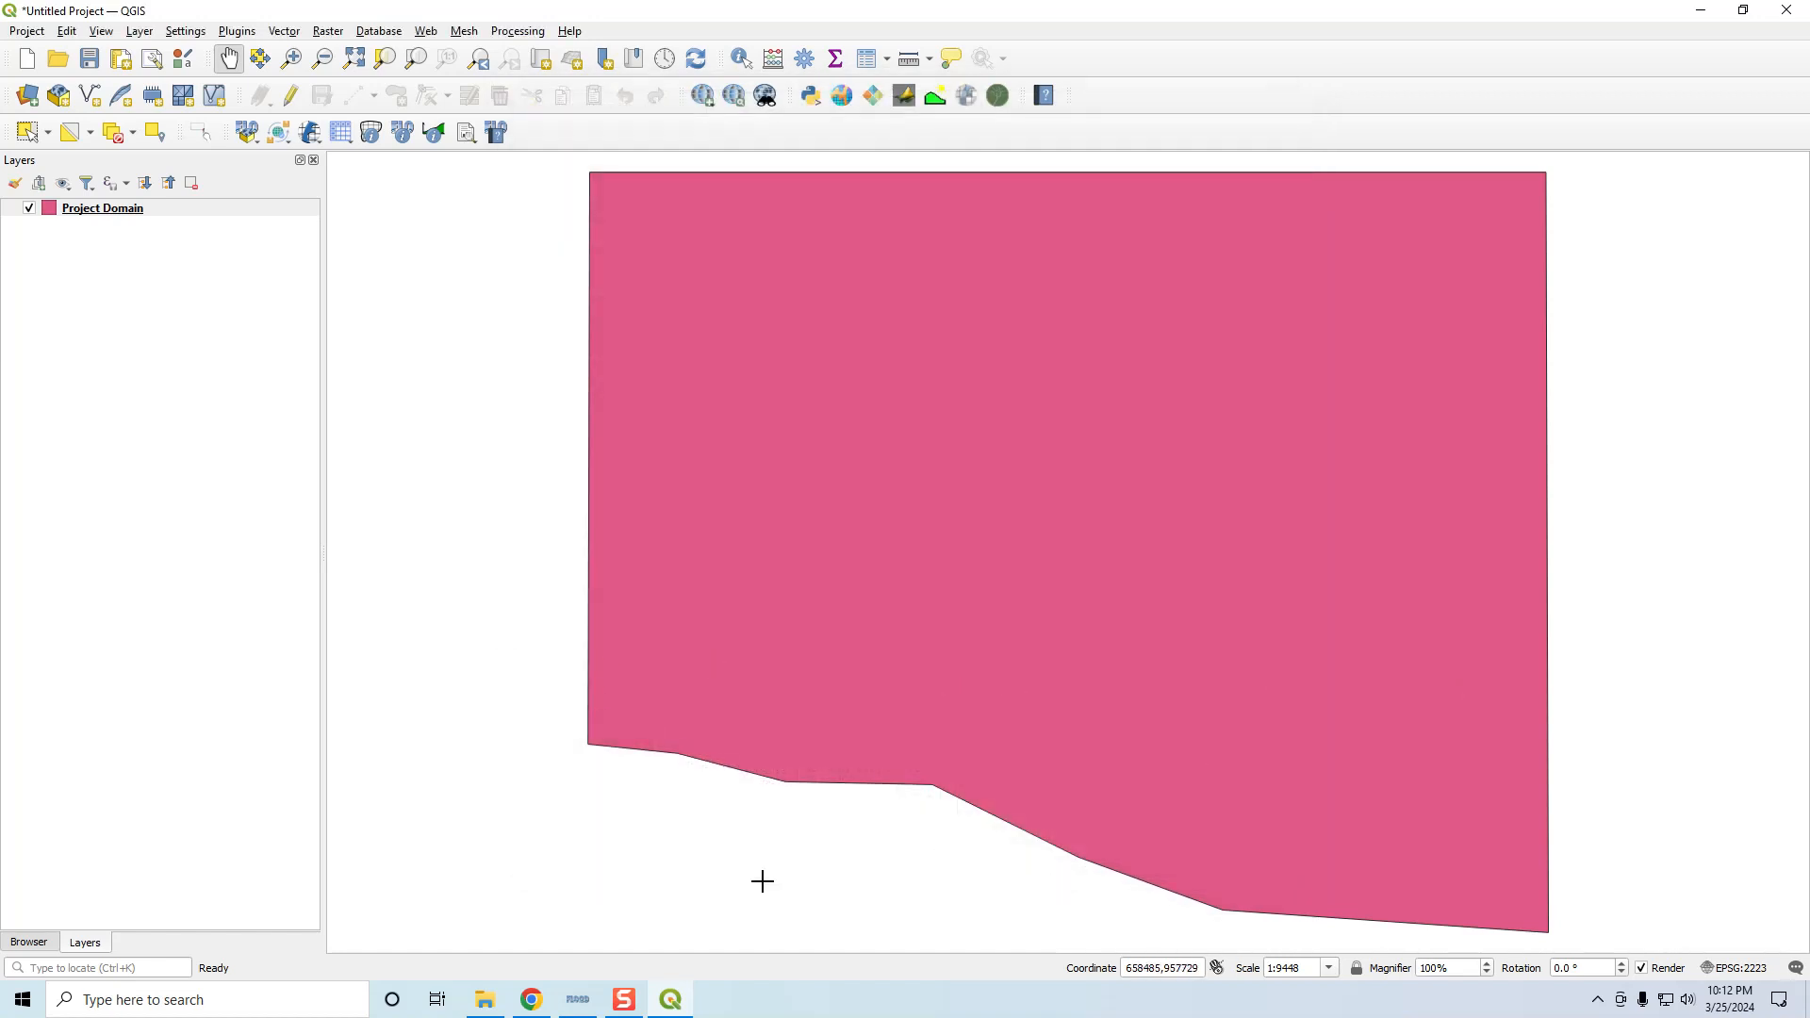
{"action": "left_click", "coordinate": [530, 1000]}
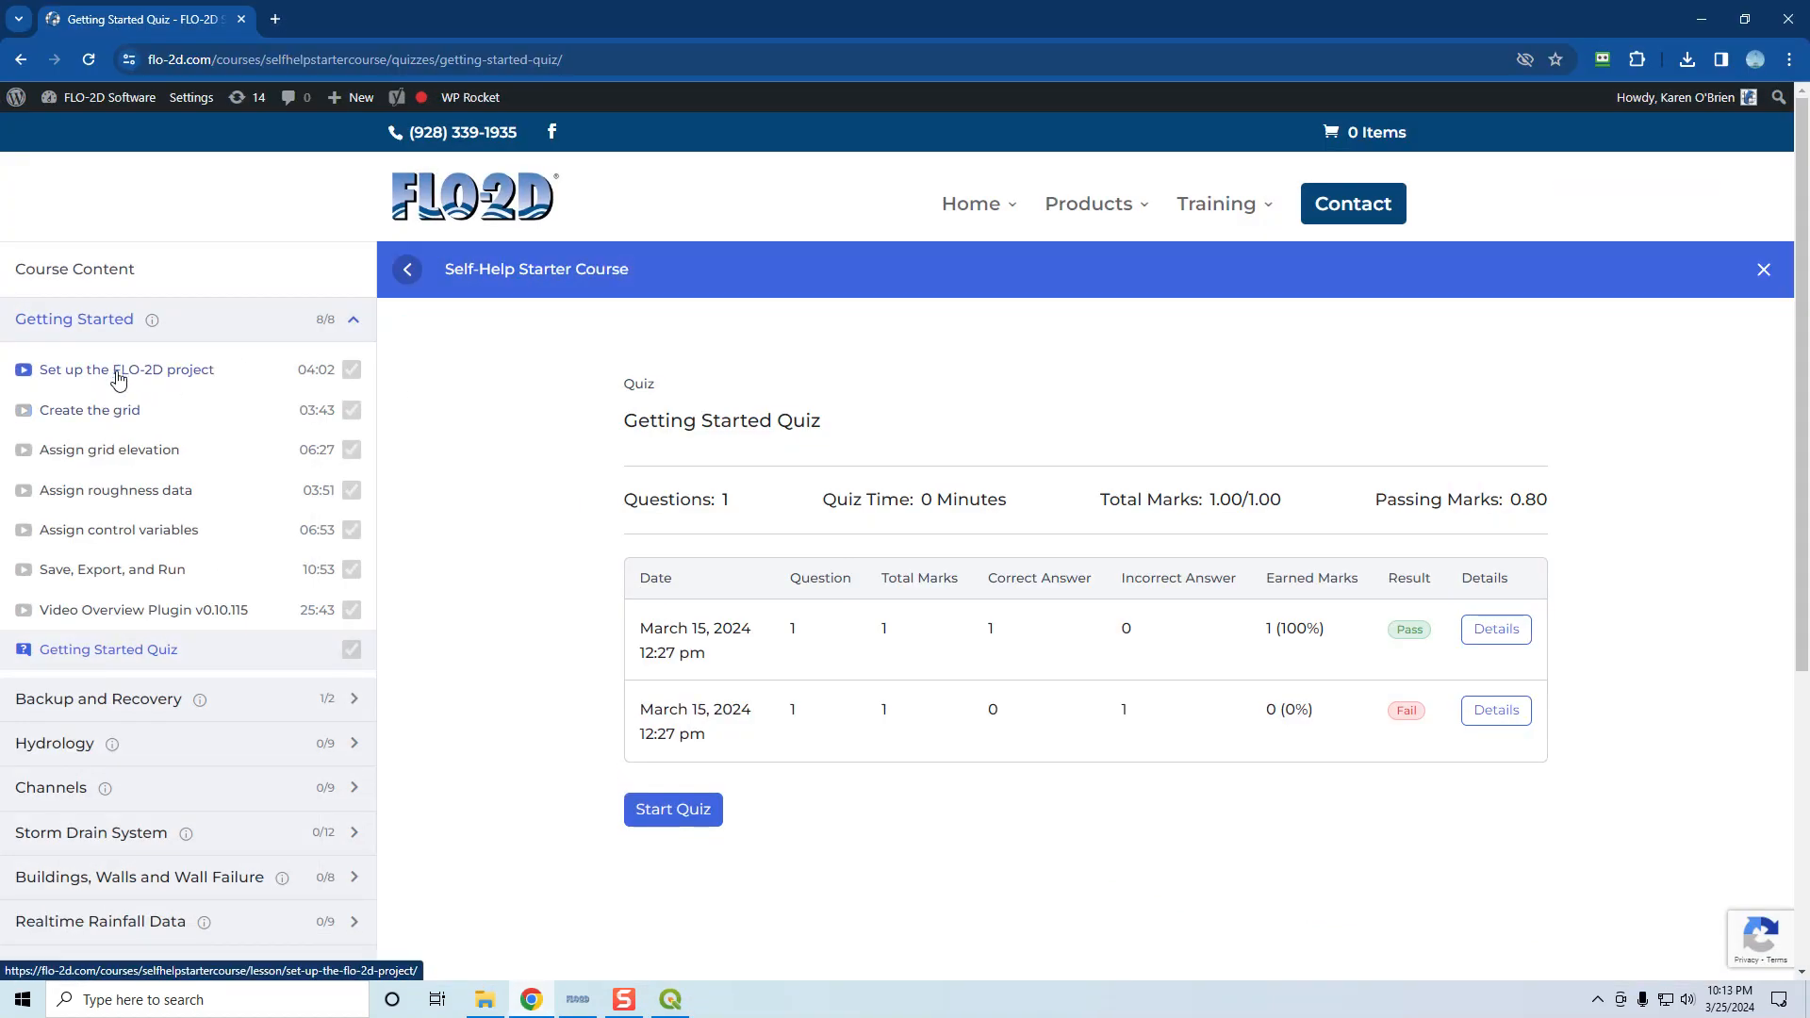
{"action": "left_click", "coordinate": [1701, 21]}
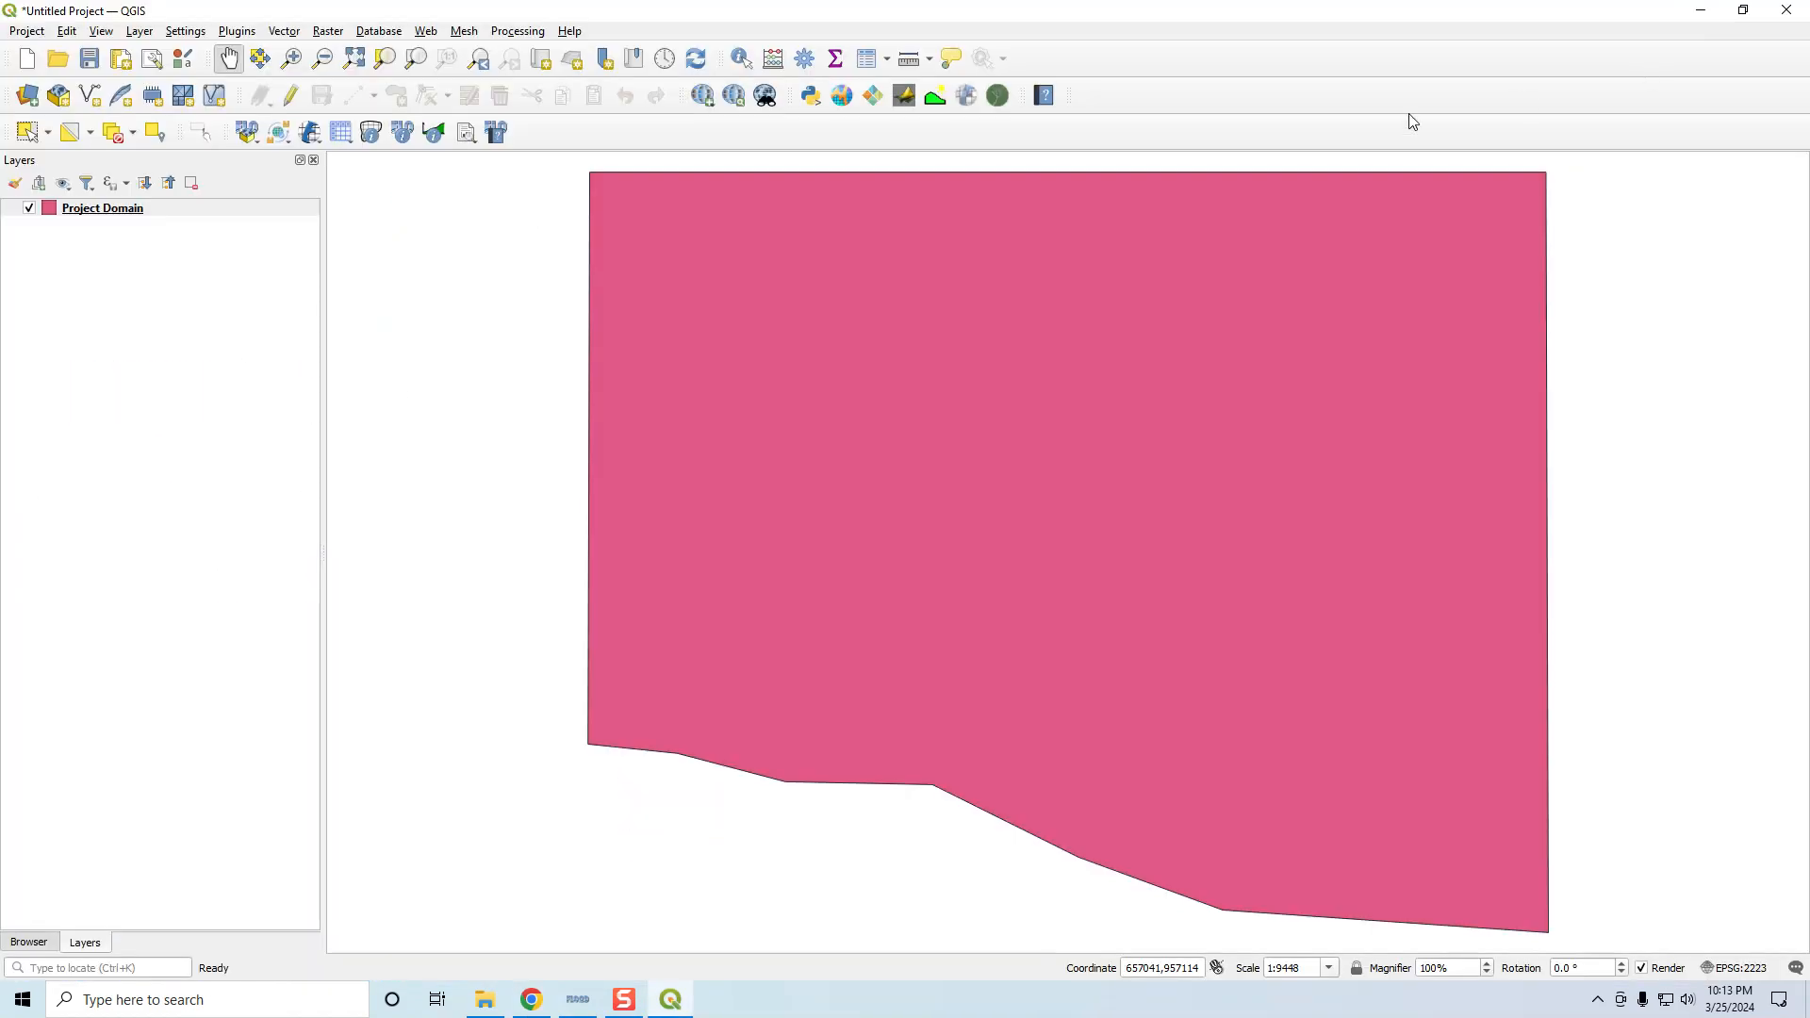
Create the 'Self-Help Project' GeoPackage in Self-Help Tutorials with CRS EPSG:2223 for the new FLO-2D project
{"action": "left_click", "coordinate": [247, 133]}
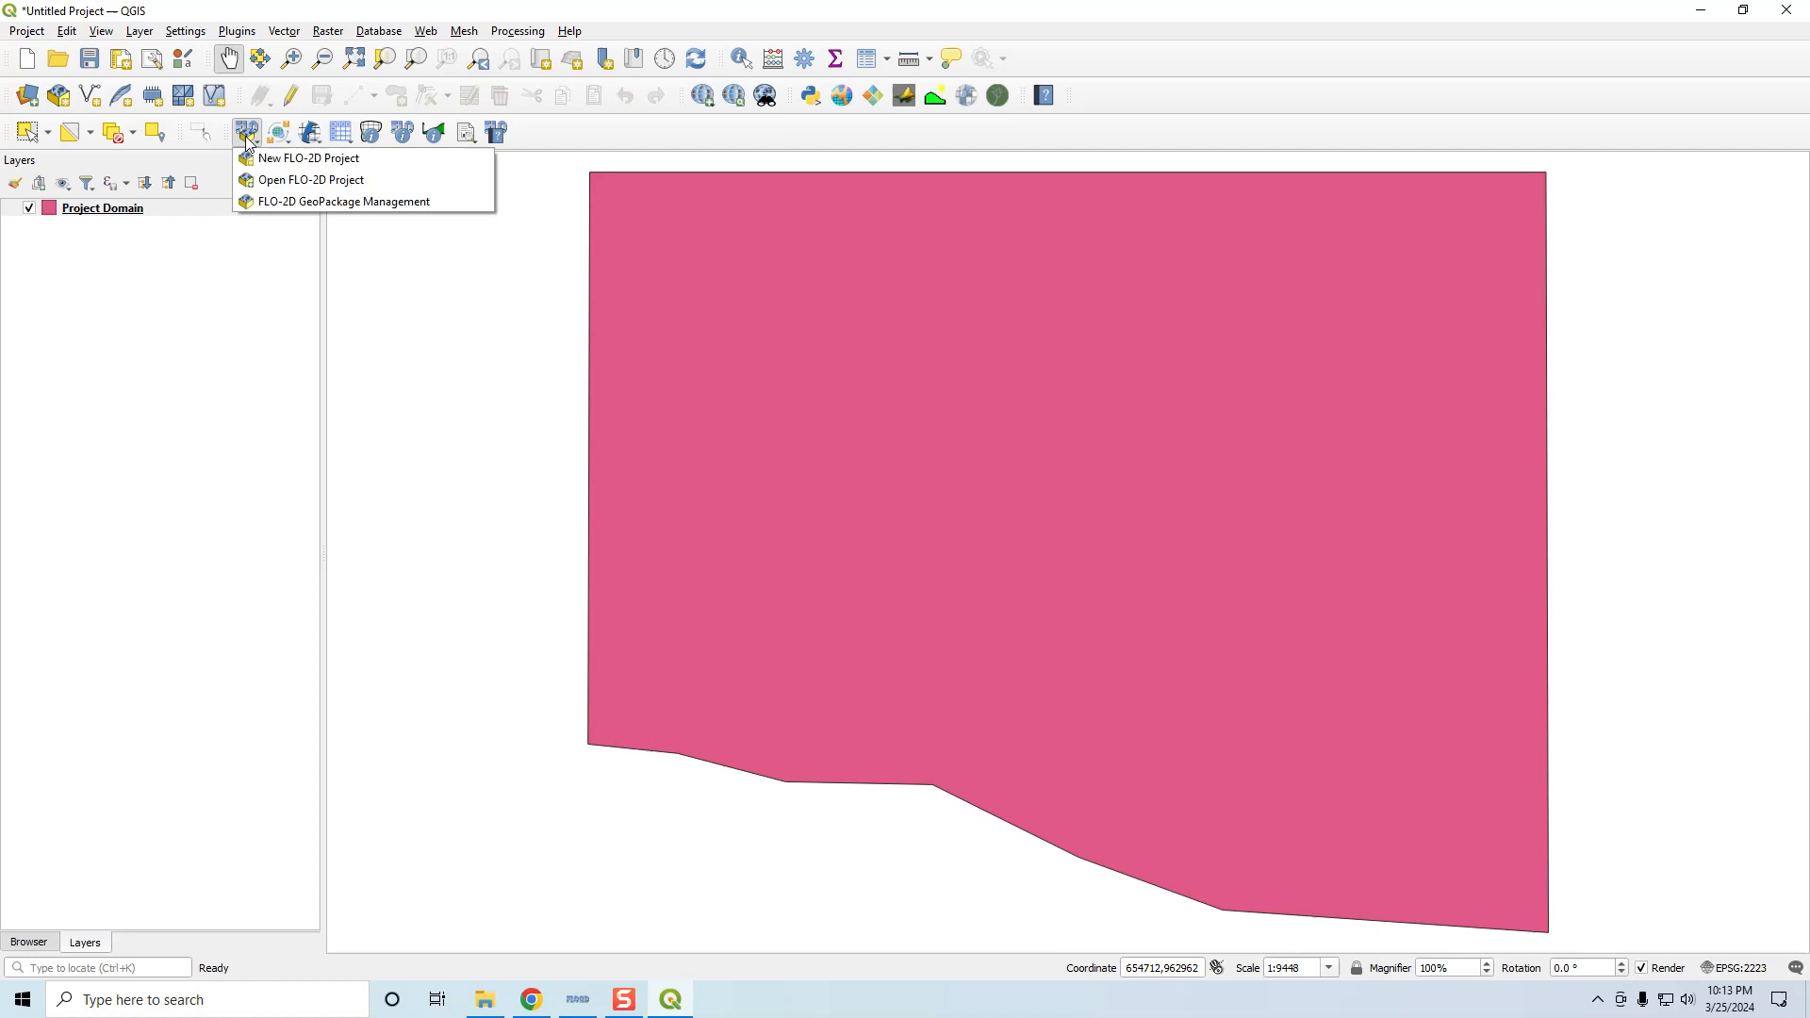
{"action": "left_click", "coordinate": [286, 159]}
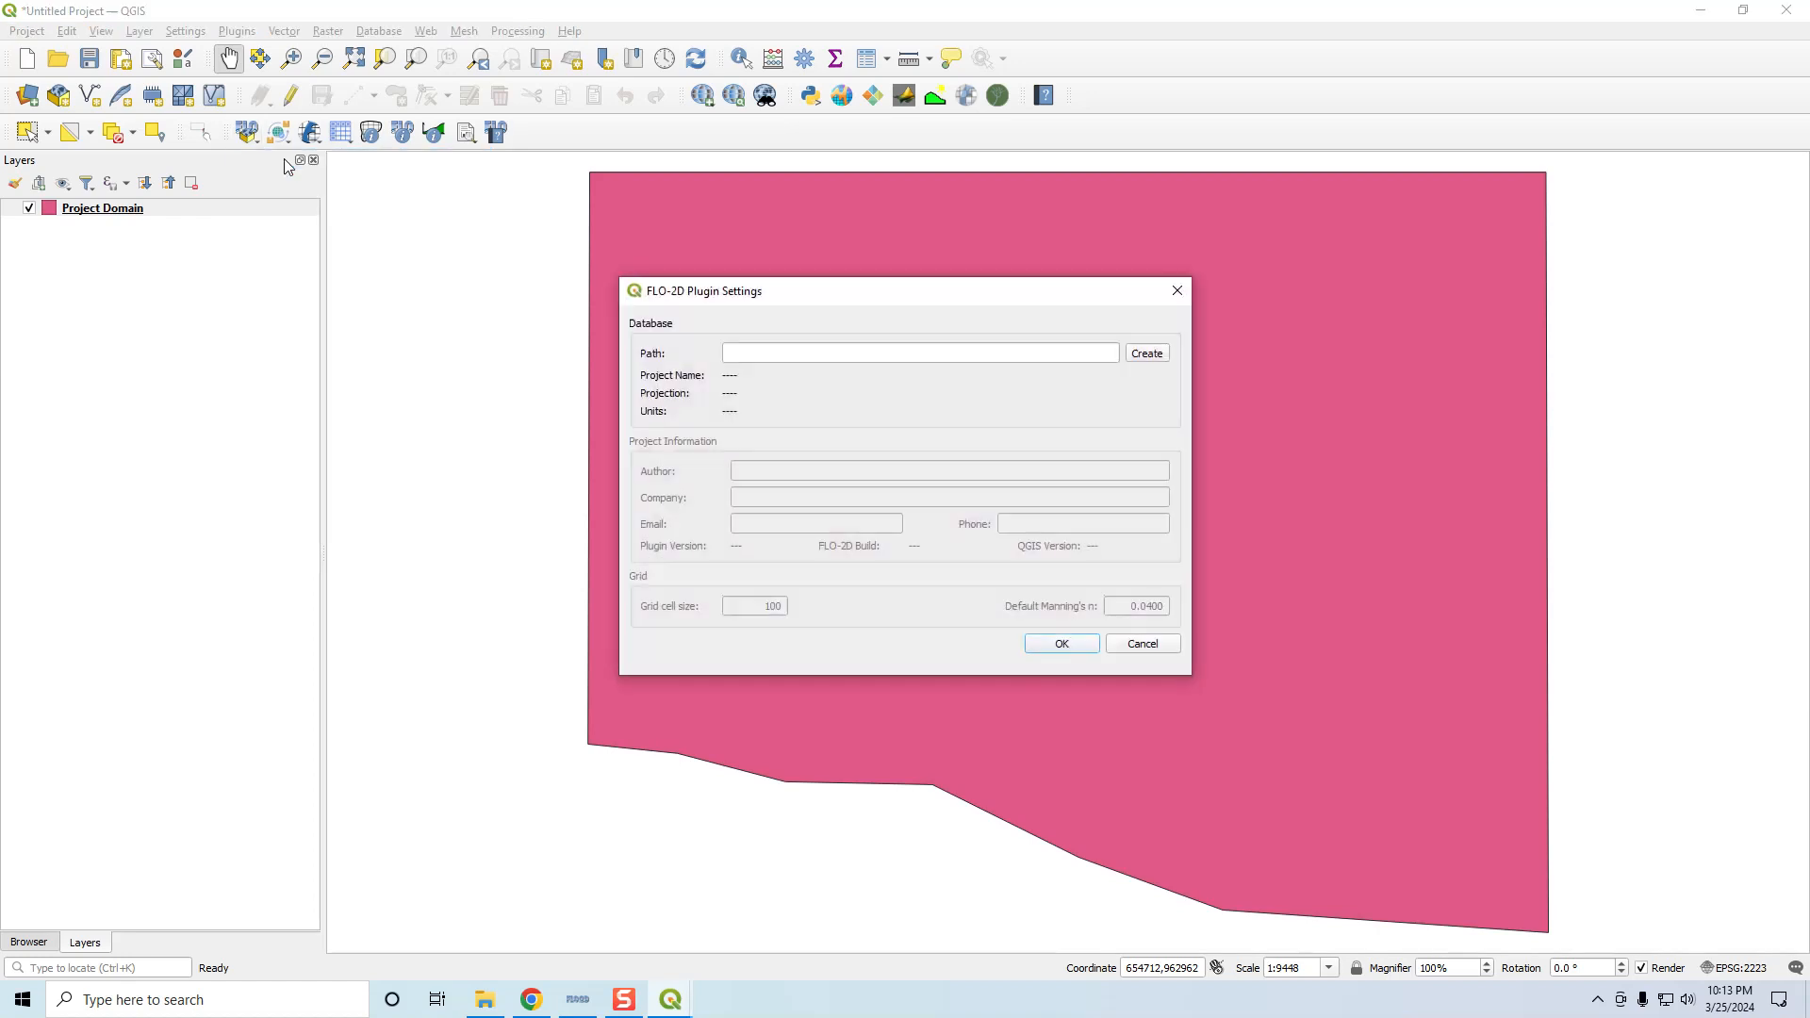
{"action": "left_click", "coordinate": [1145, 355]}
{"action": "left_click", "coordinate": [726, 468]}
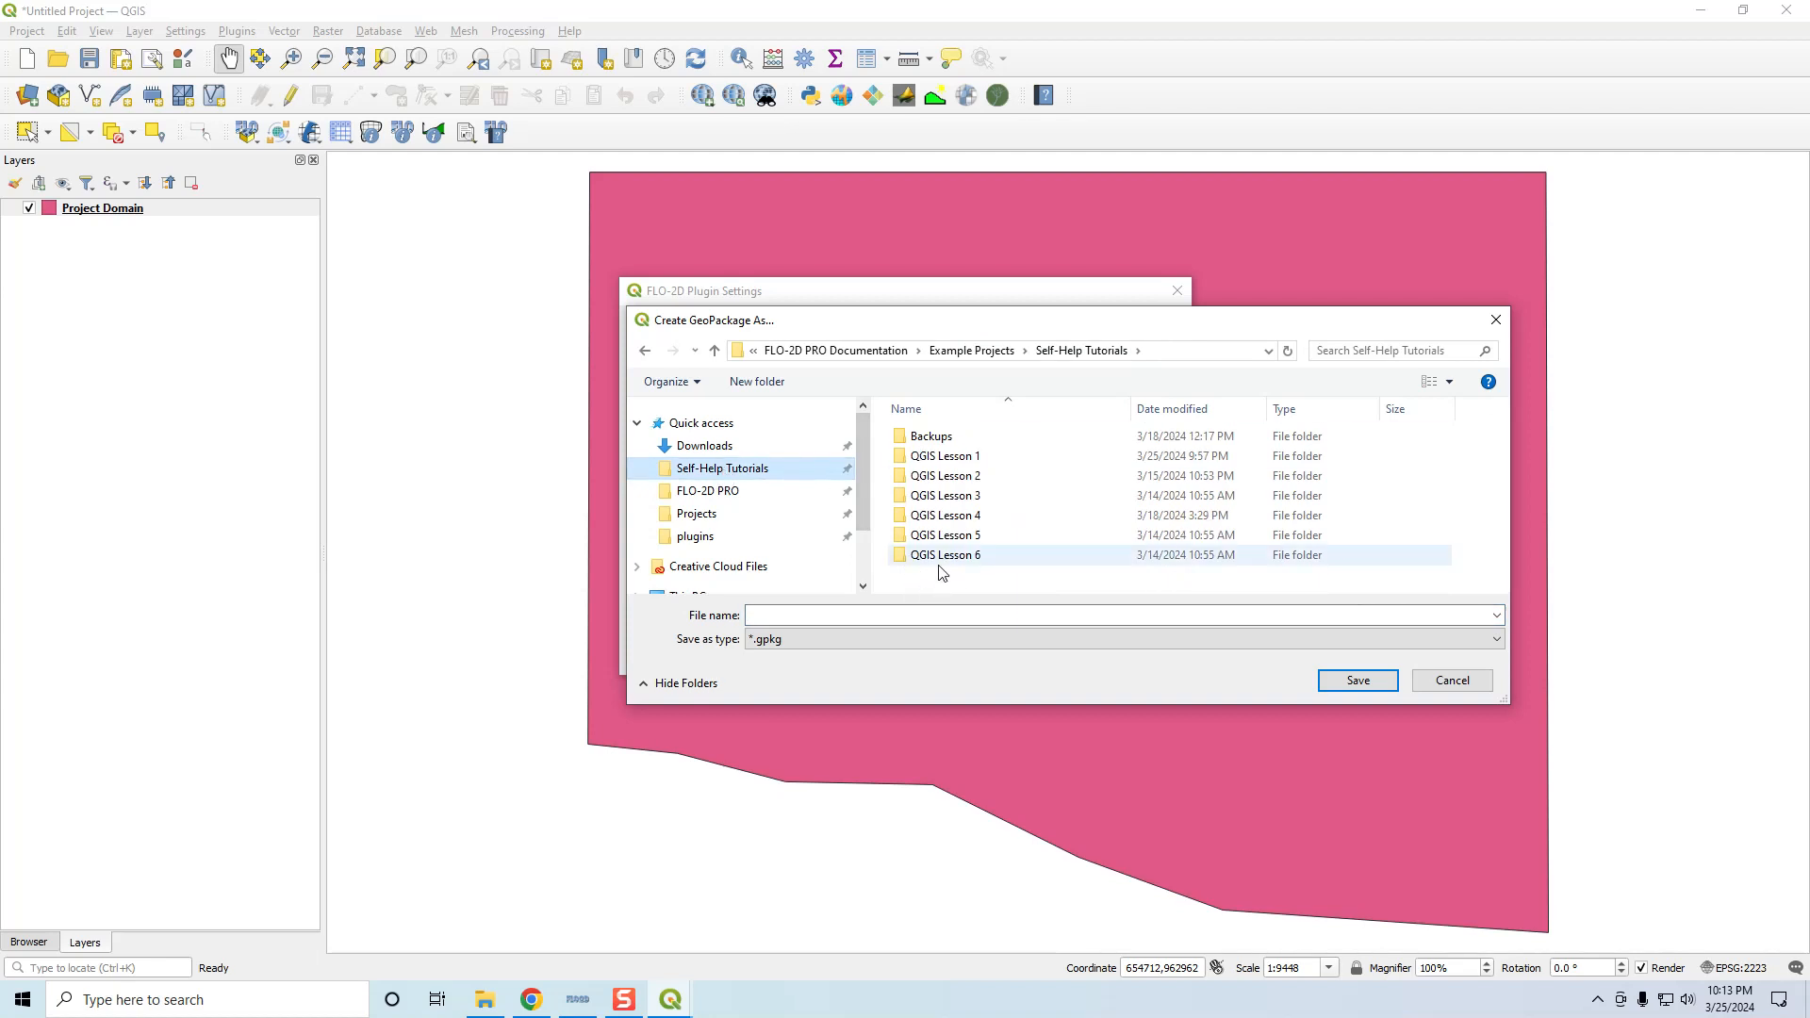
{"action": "left_click", "coordinate": [897, 614]}
{"action": "type", "text": "Self-H"}
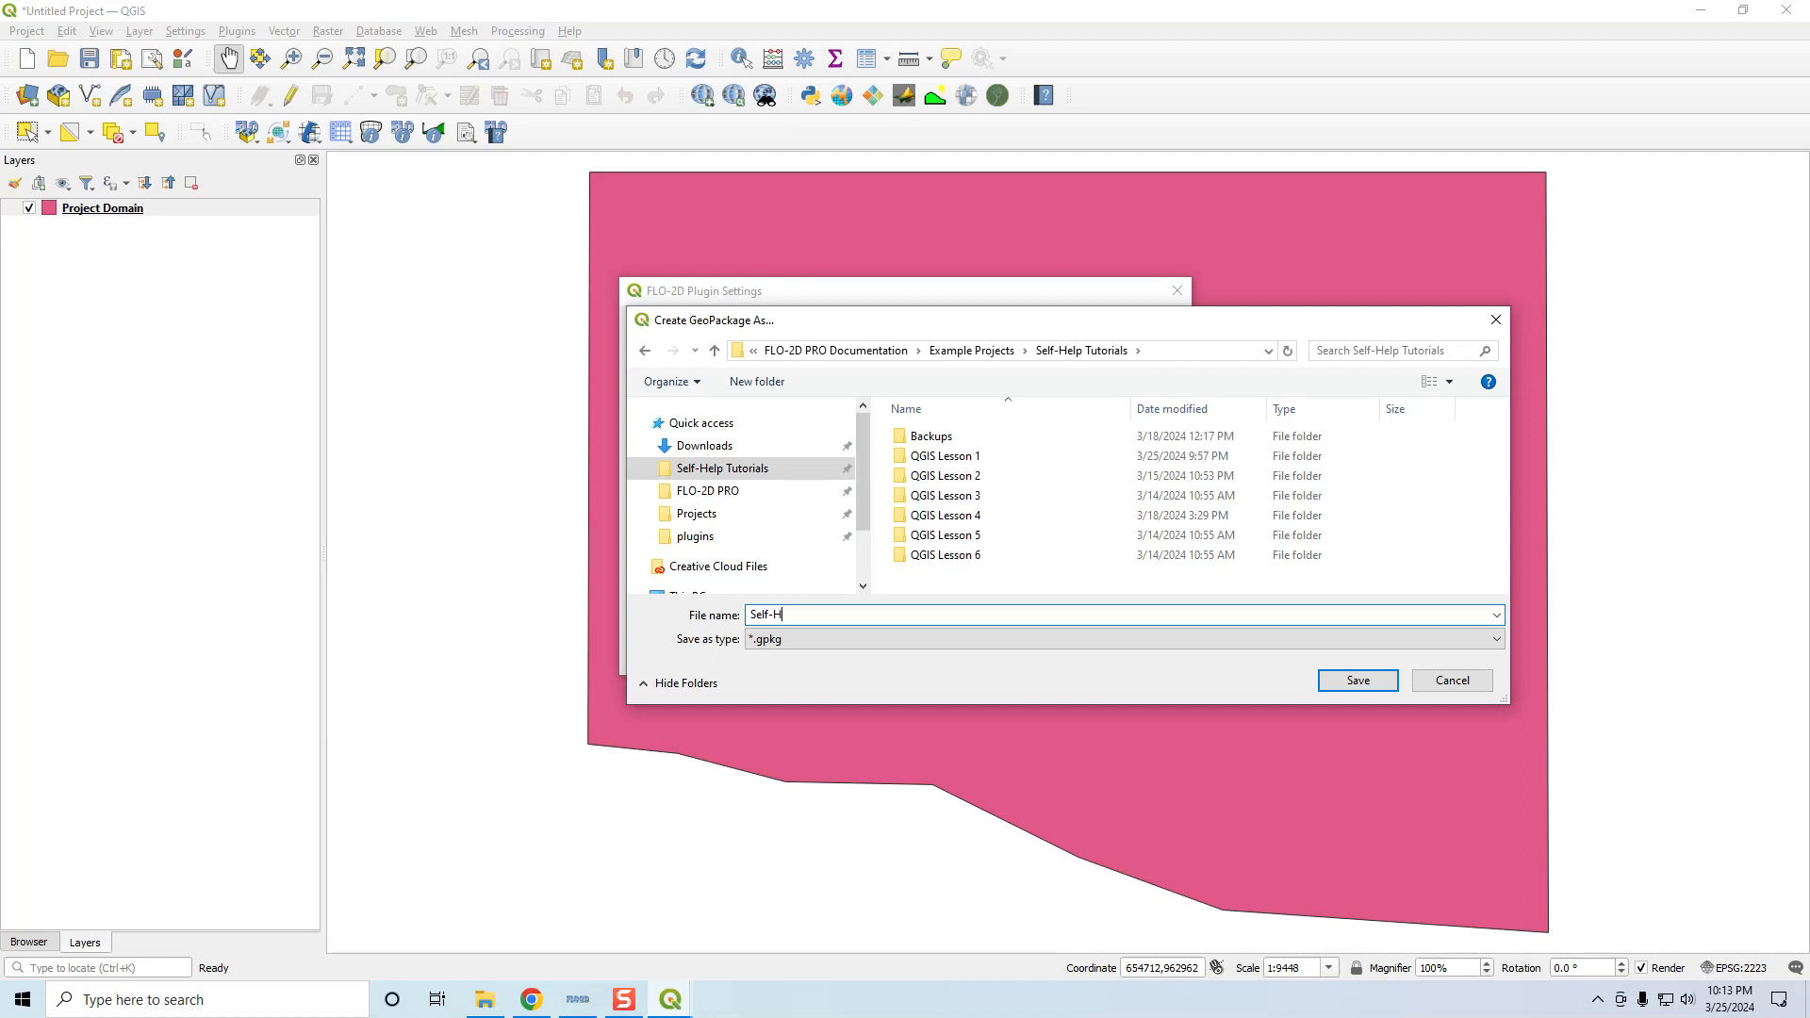
{"action": "type", "text": "elp Project"}
{"action": "left_click", "coordinate": [1355, 681]}
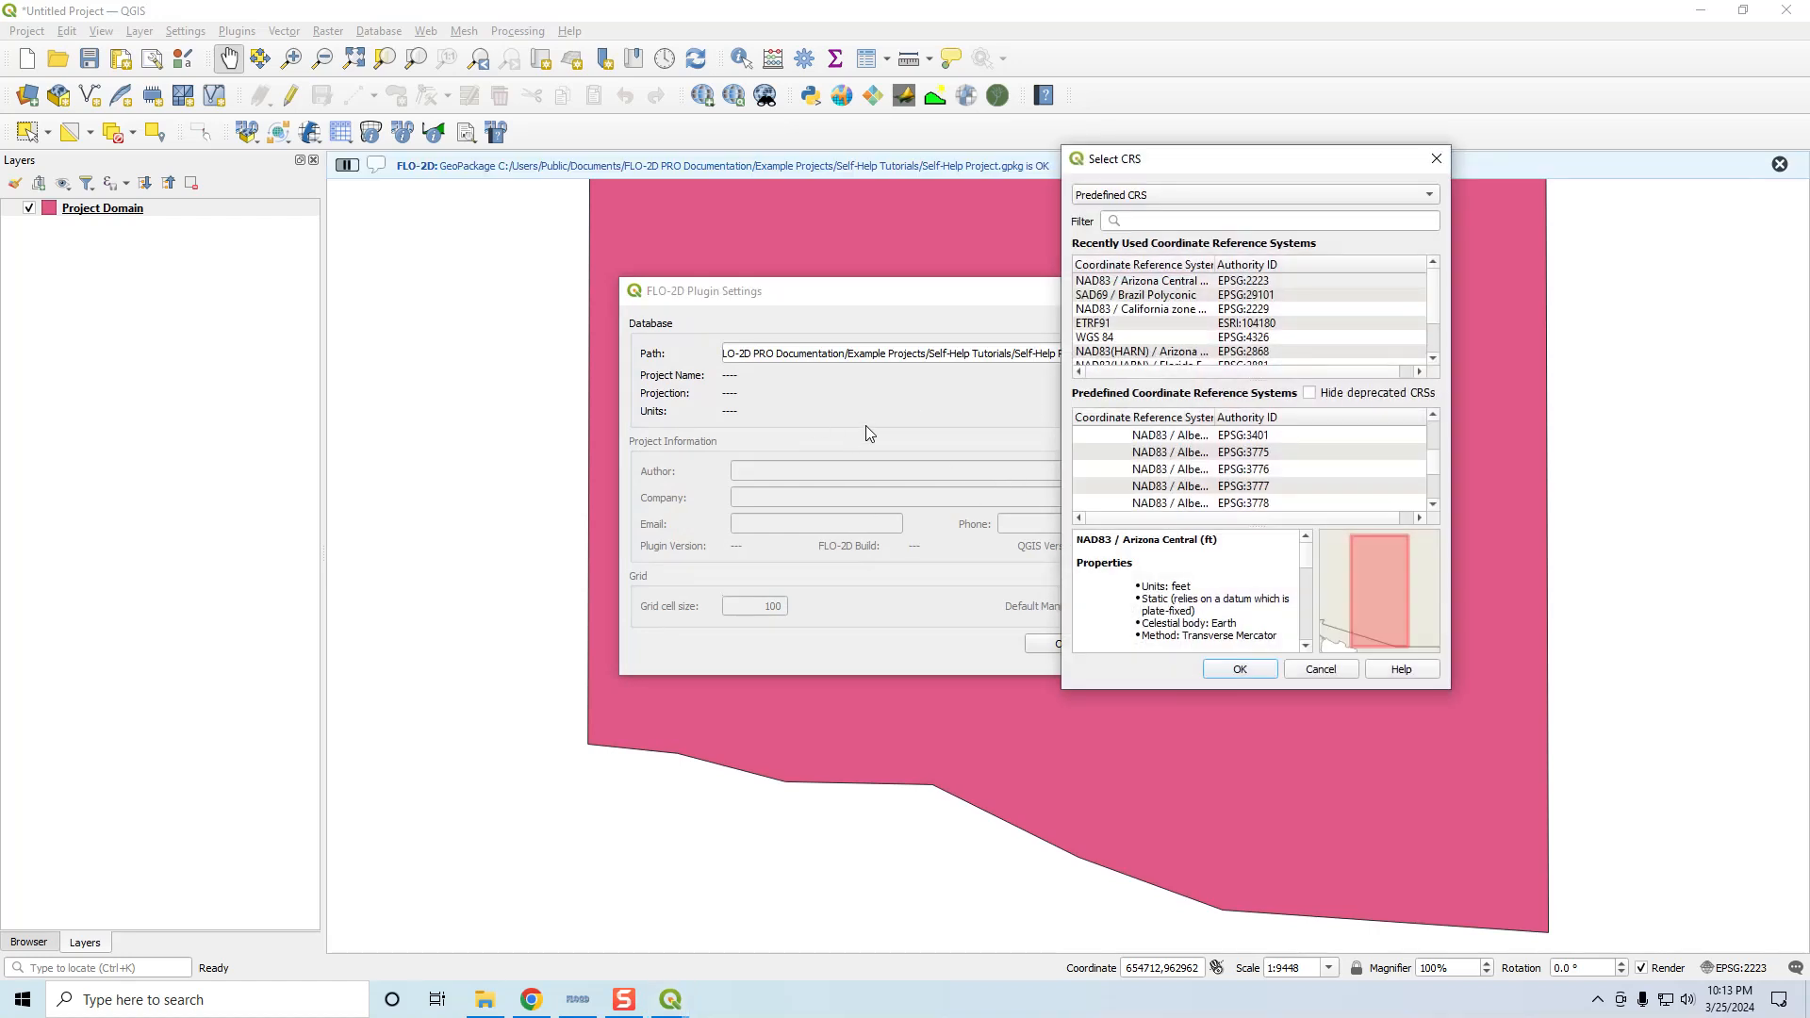
{"action": "left_click", "coordinate": [1246, 280]}
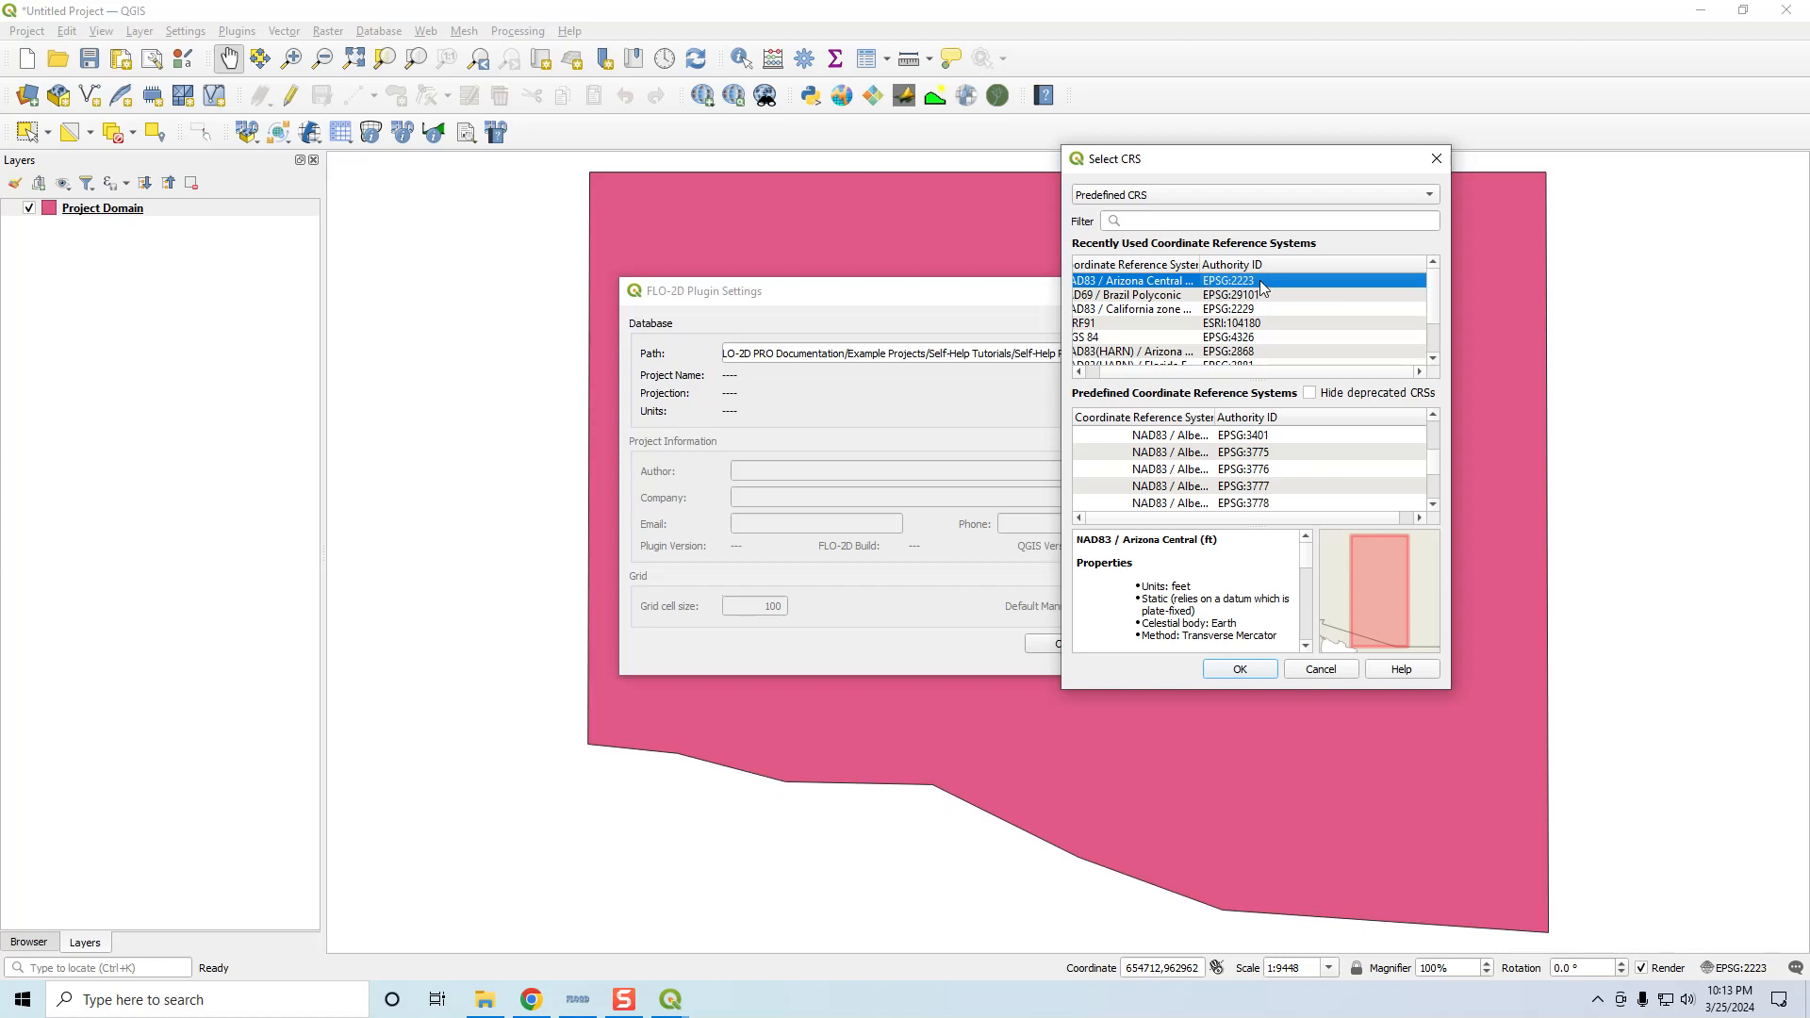
{"action": "left_click", "coordinate": [1264, 673]}
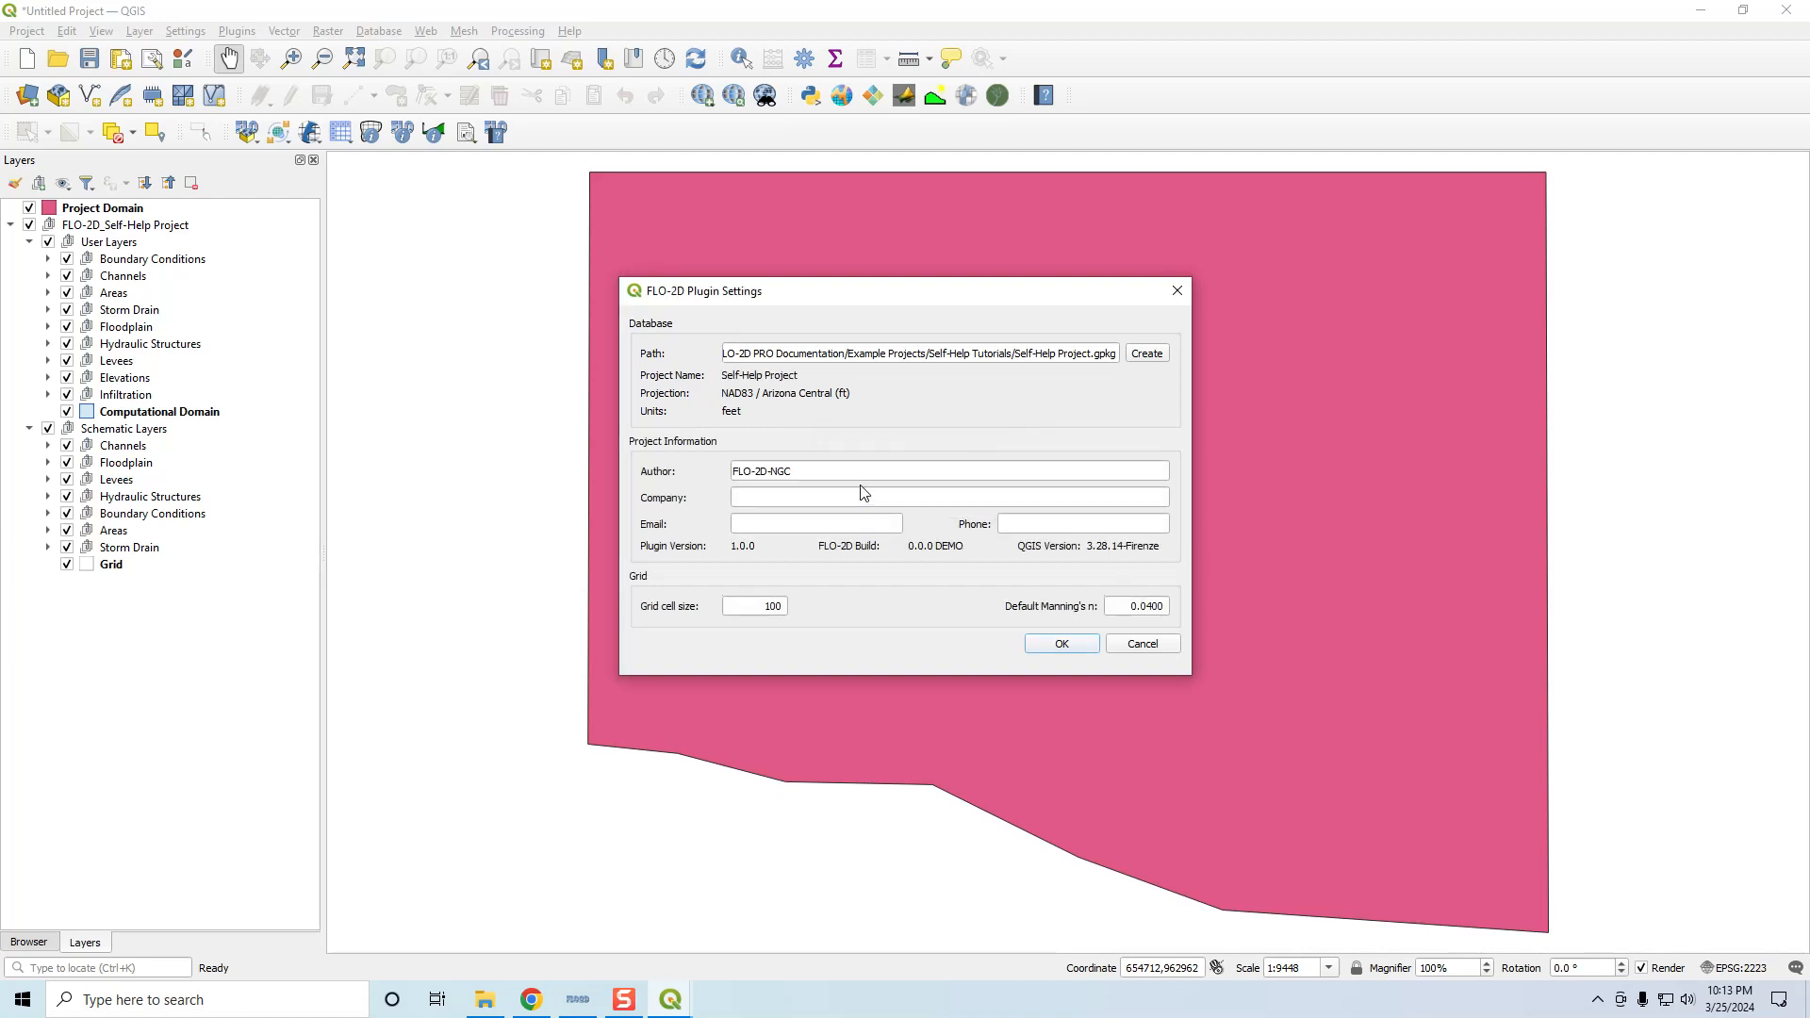
Enter the author's name, company 'FLO-2D Software, Inc' and the contact e-mail address
{"action": "left_click_drag", "start_coordinate": [797, 471], "coordinate": [714, 468]}
{"action": "key", "text": "Tab"}
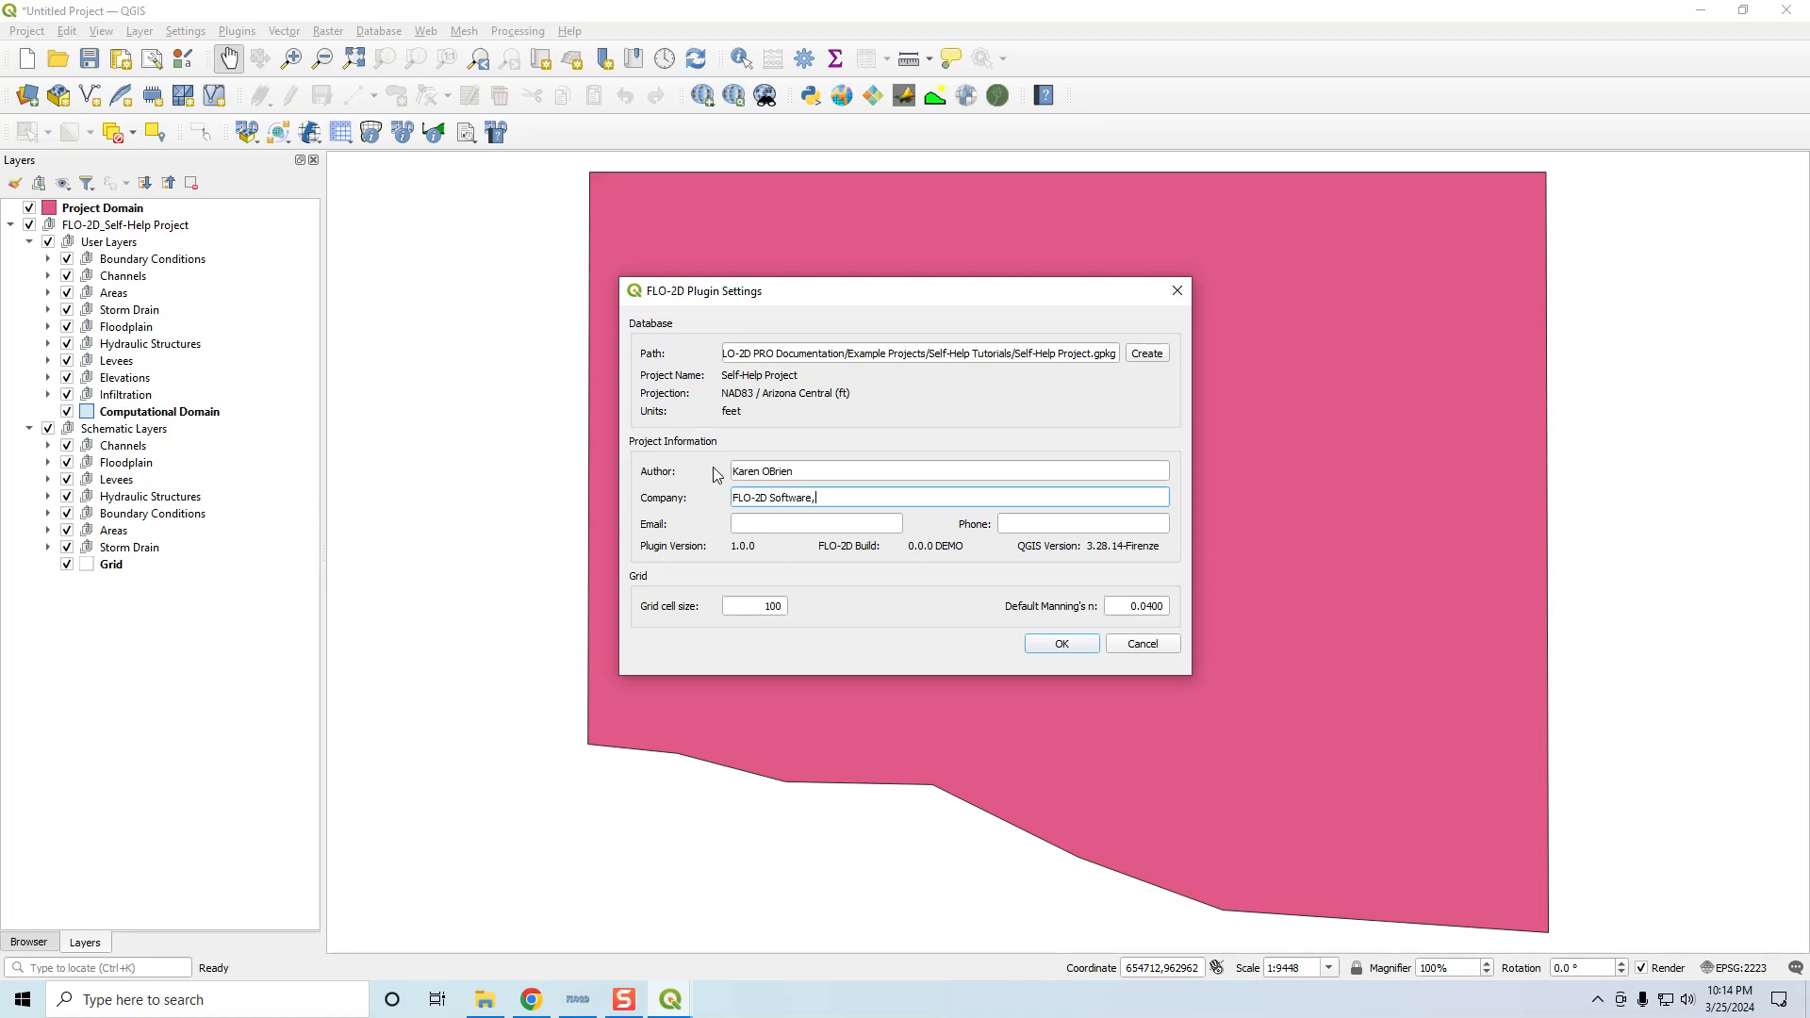
{"action": "key", "text": "Tab"}
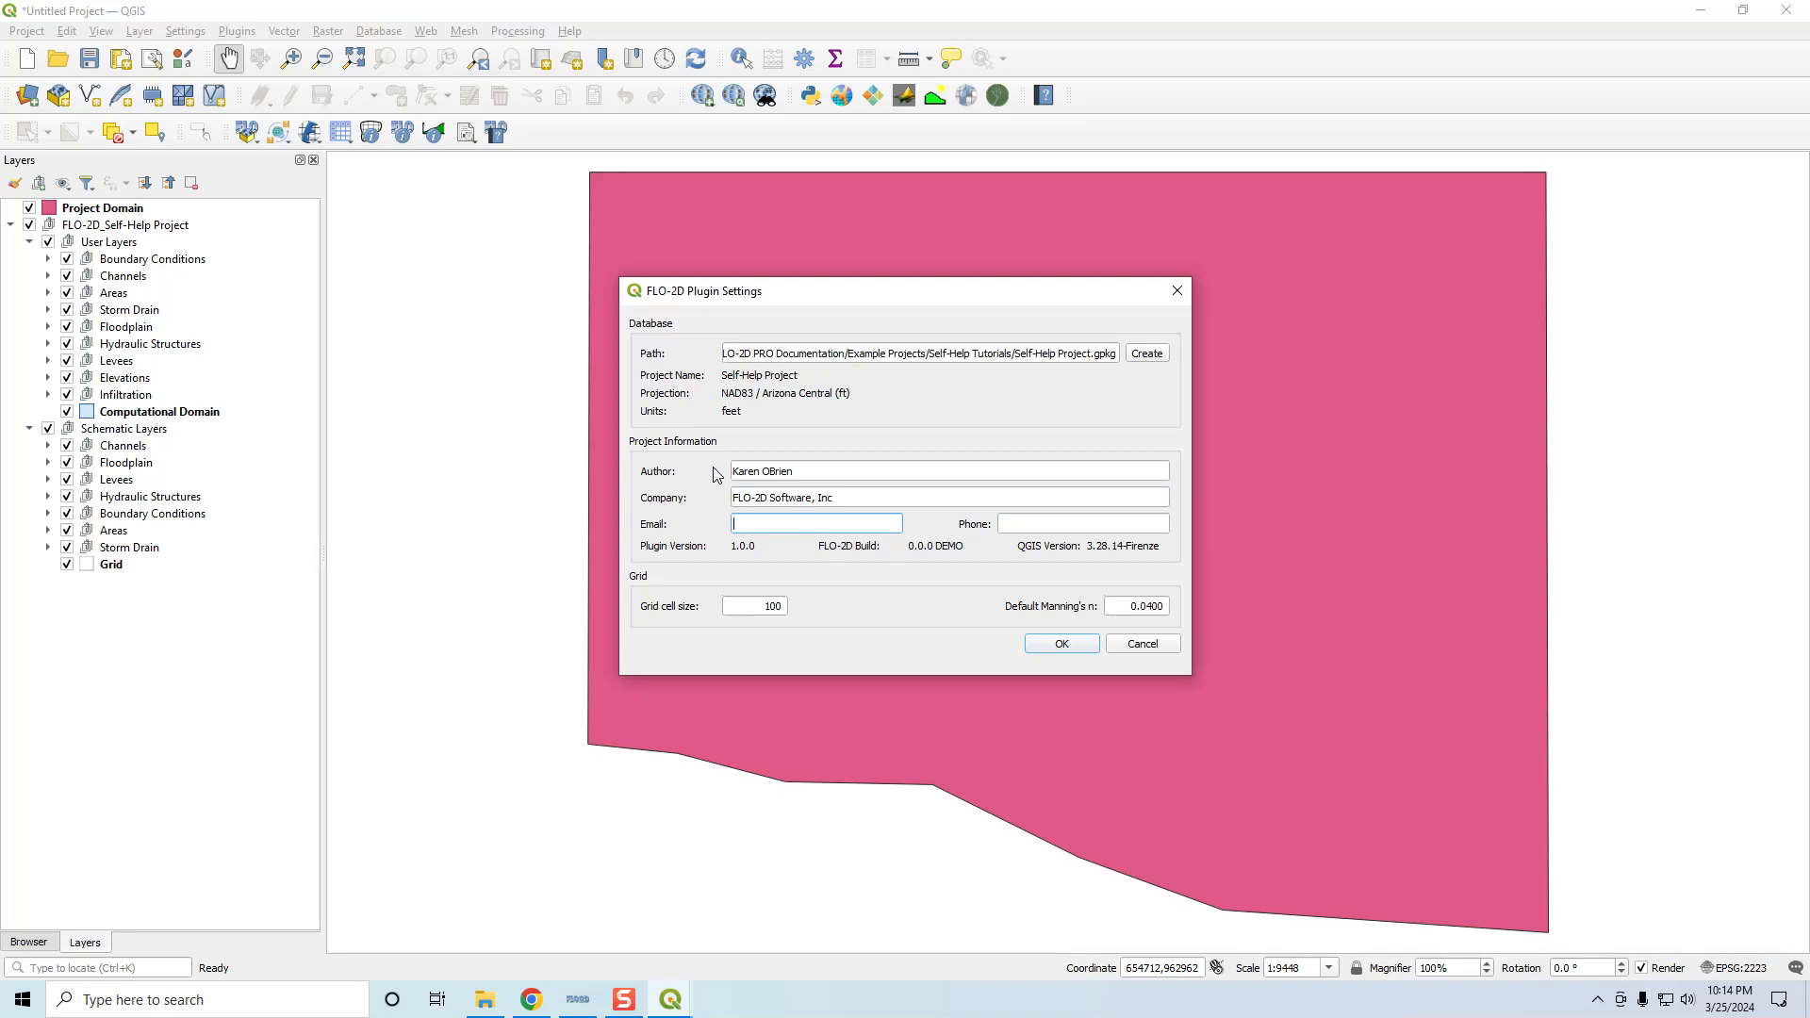
Keep grid cell size 100 and Manning's n 0.0400, and accept the FLO-2D settings
{"action": "left_click_drag", "start_coordinate": [728, 606], "coordinate": [835, 613]}
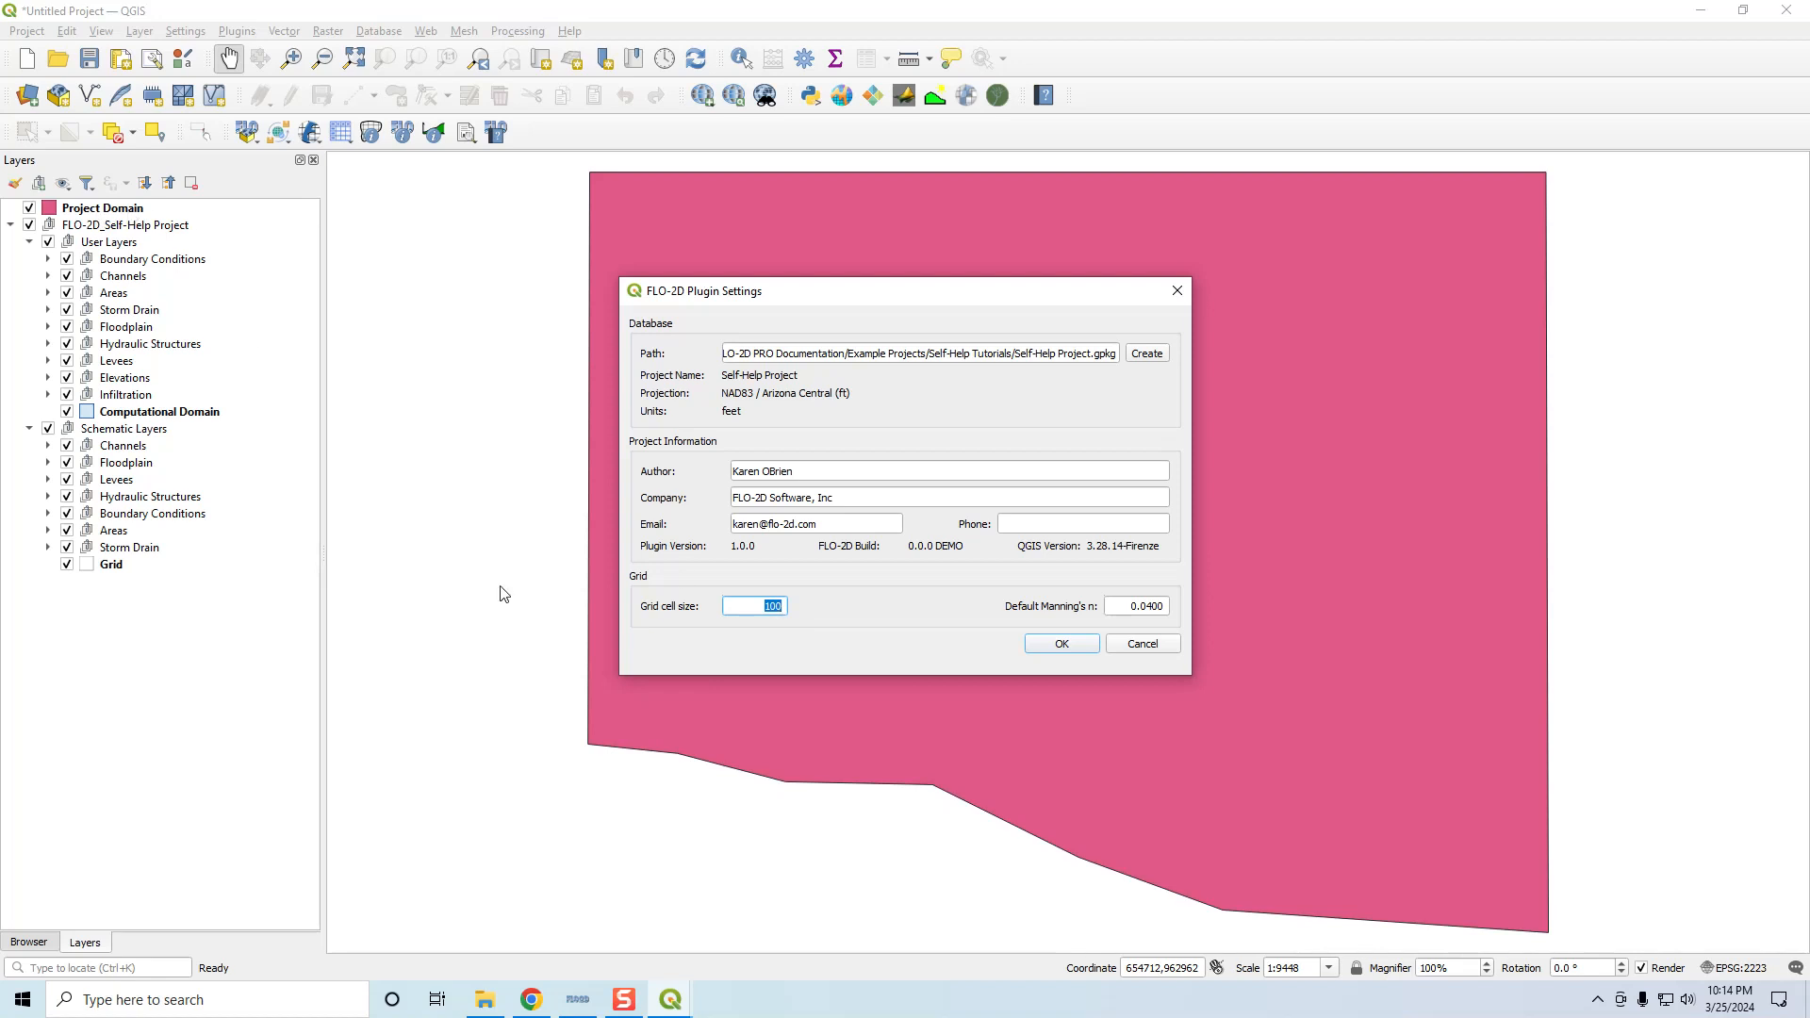
{"action": "left_click_drag", "start_coordinate": [1112, 608], "coordinate": [1167, 609]}
{"action": "left_click", "coordinate": [1066, 643]}
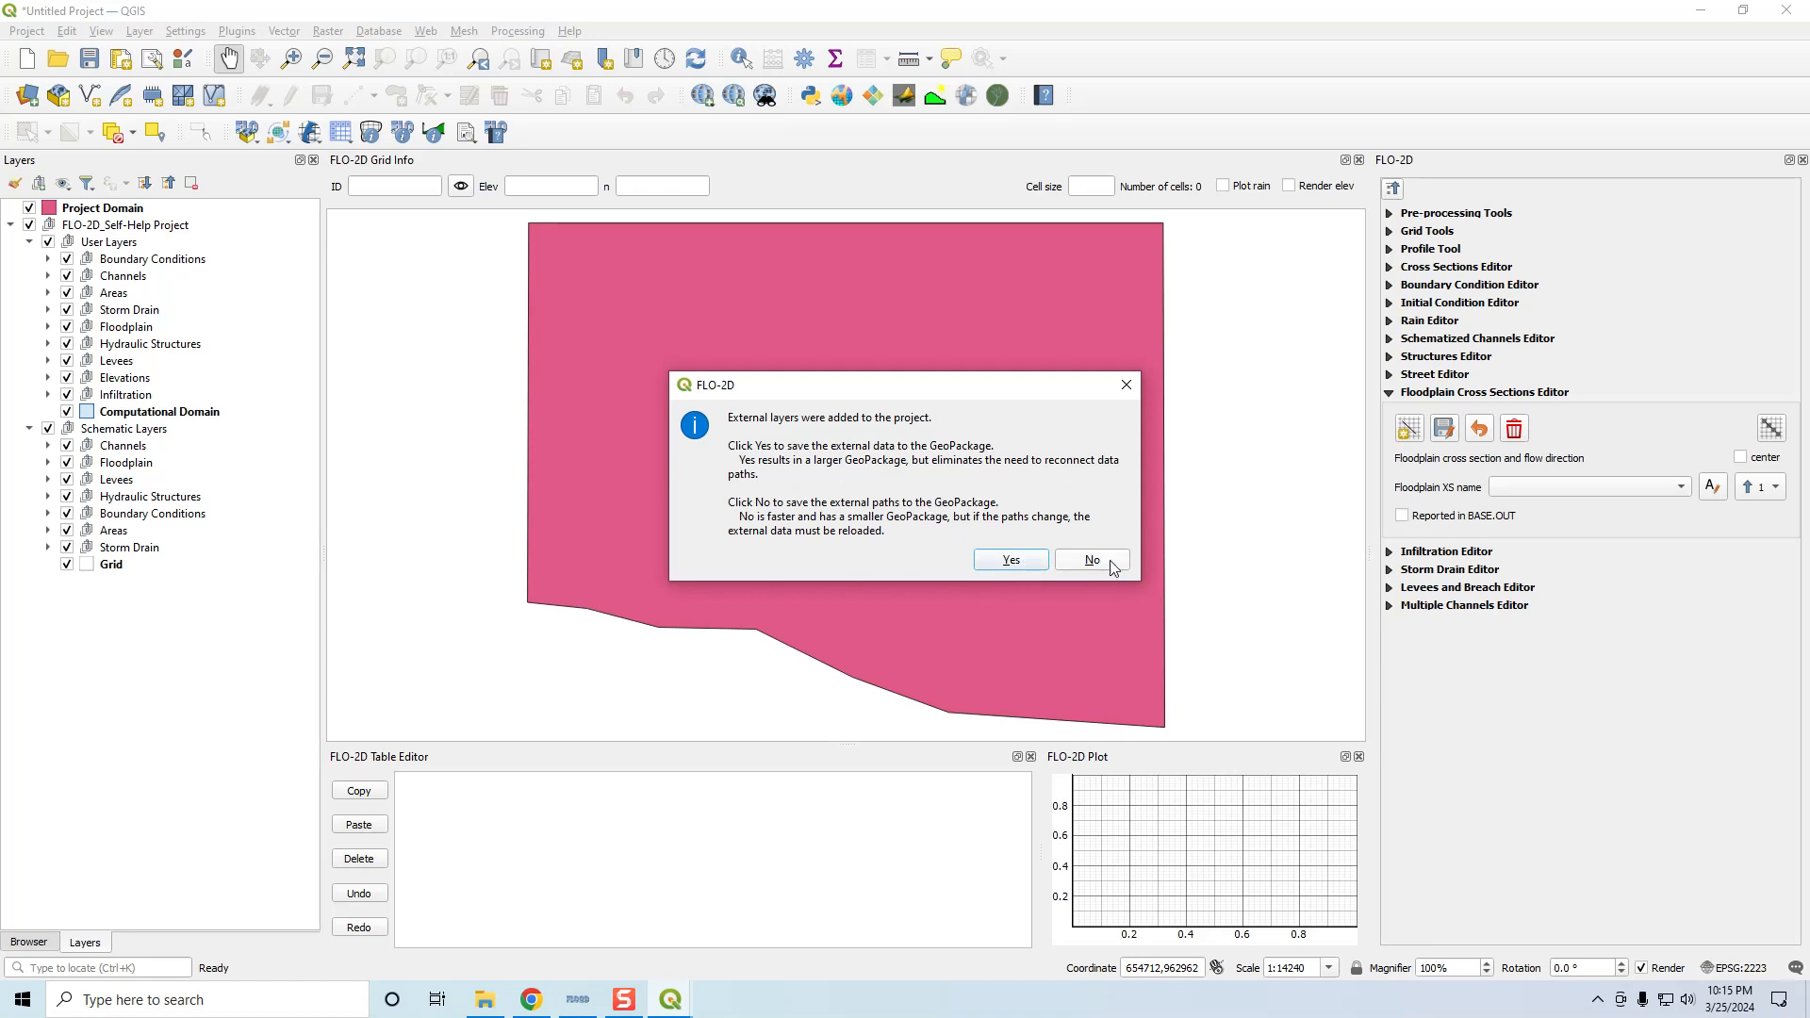
Store Project Domain in the GeoPackage as an external layer and save the project
{"action": "left_click", "coordinate": [1011, 561]}
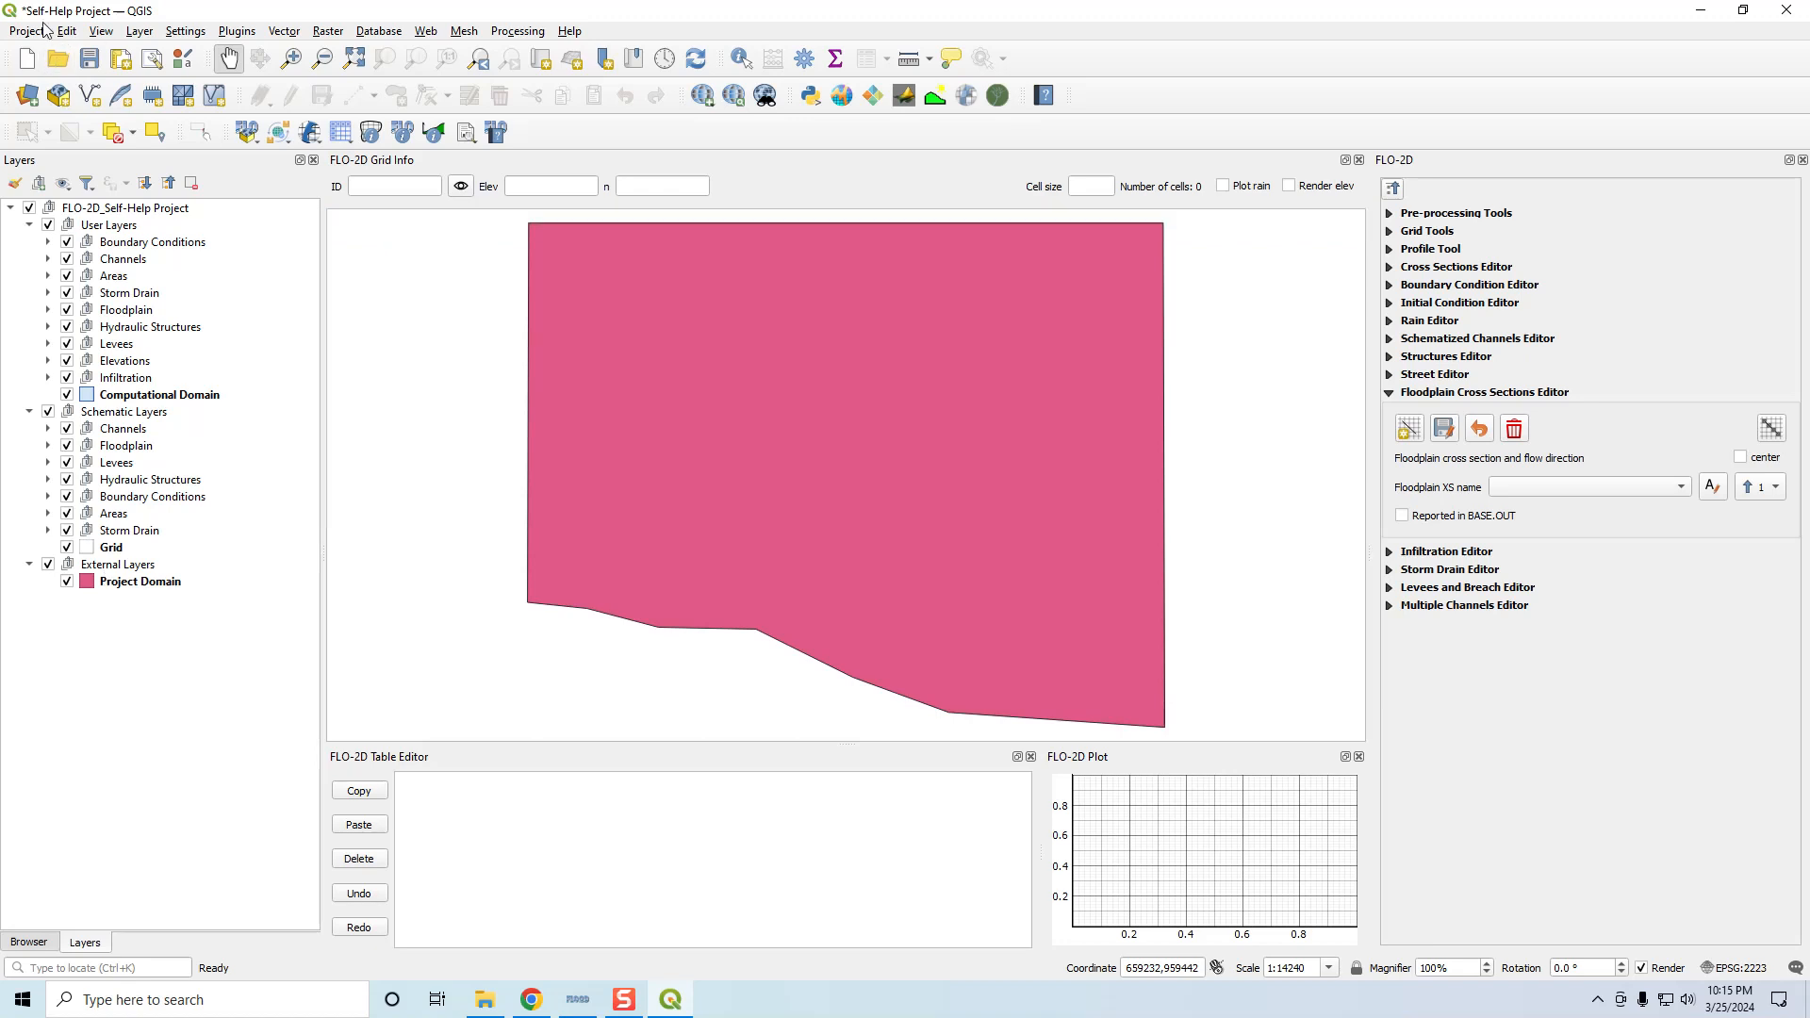
{"action": "left_click", "coordinate": [88, 59]}
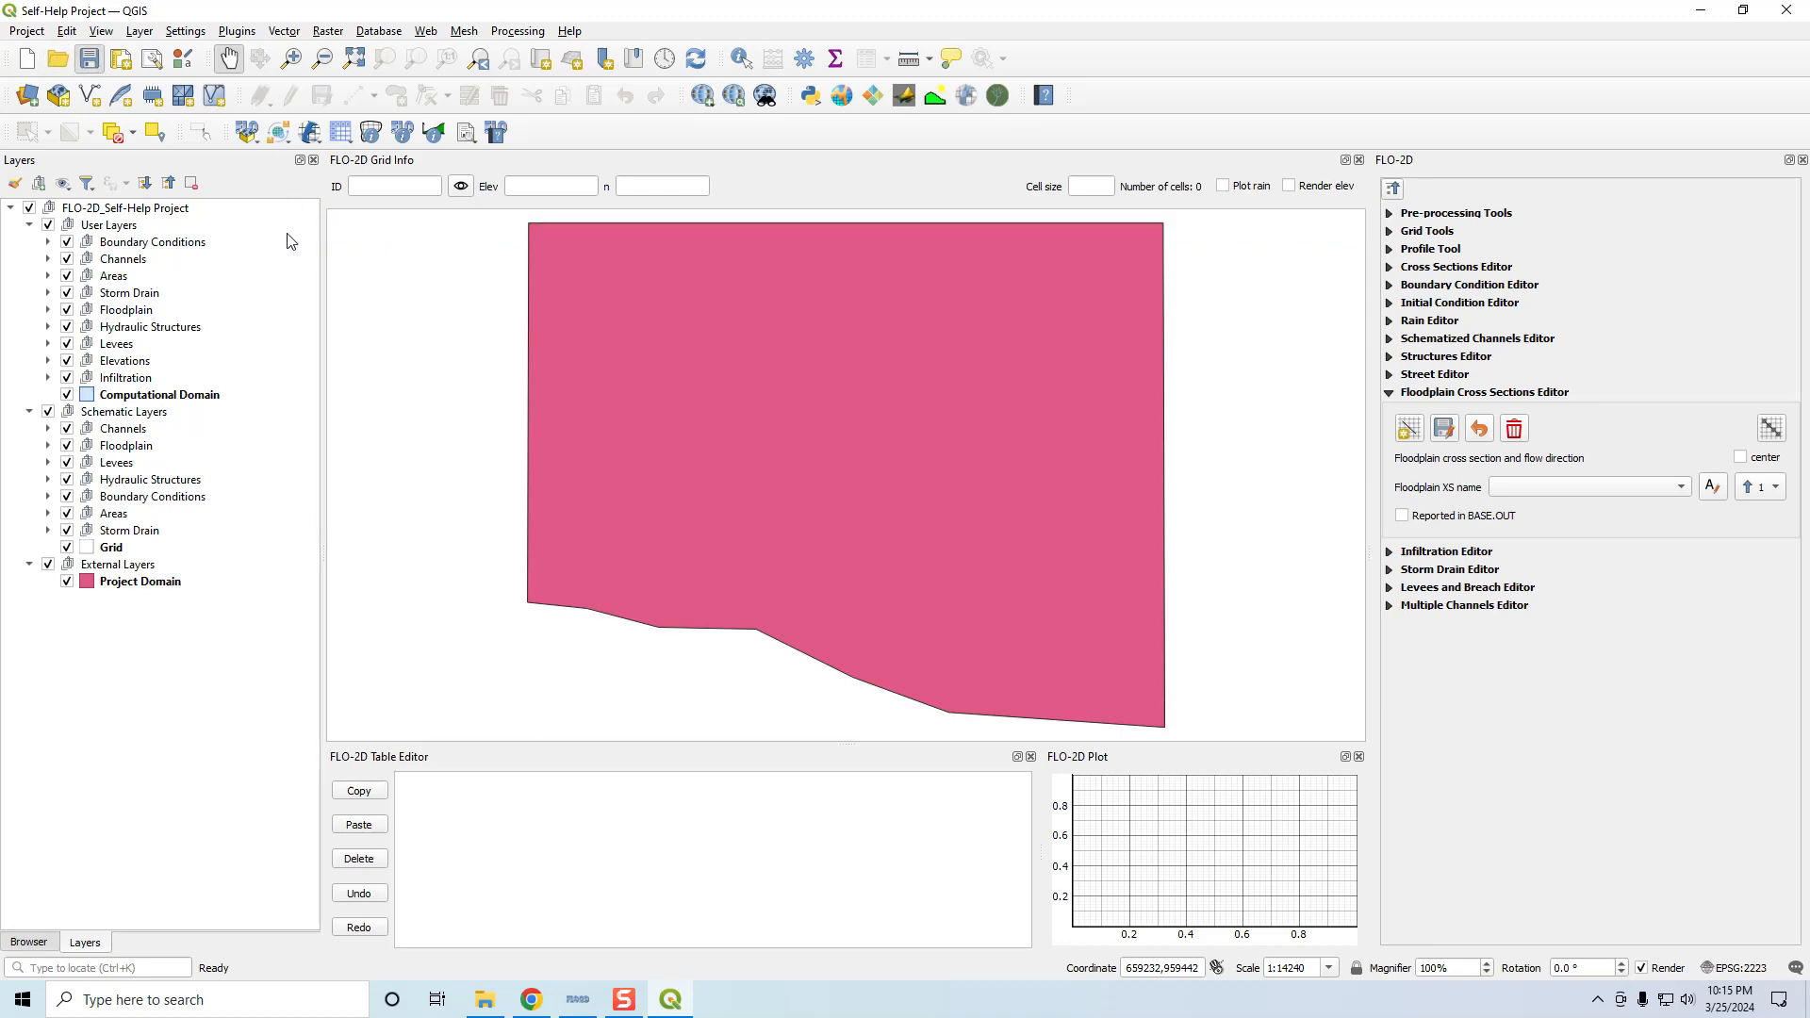